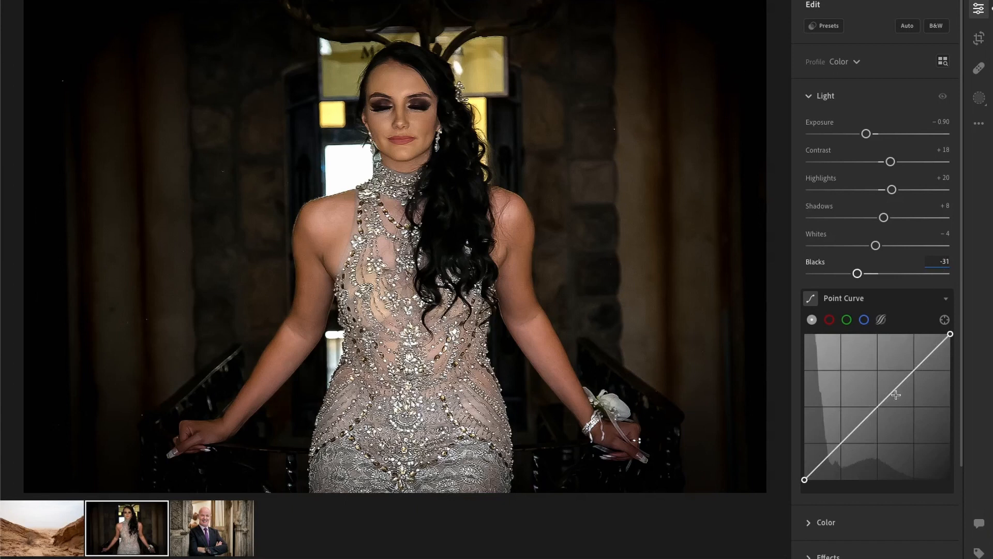
# - Shape the portrait's point curve into a faded S-curve with lowered white point, raised black point, and added shadow, midtone and highlight points
pyautogui.moveTo(950, 334); pyautogui.dragTo(951, 348)
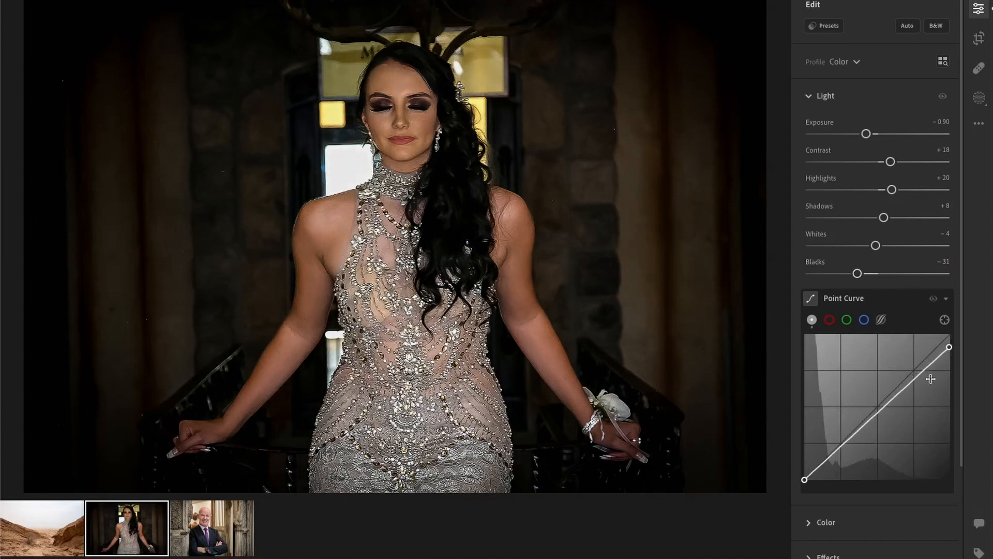
pyautogui.moveTo(918, 376); pyautogui.dragTo(913, 370)
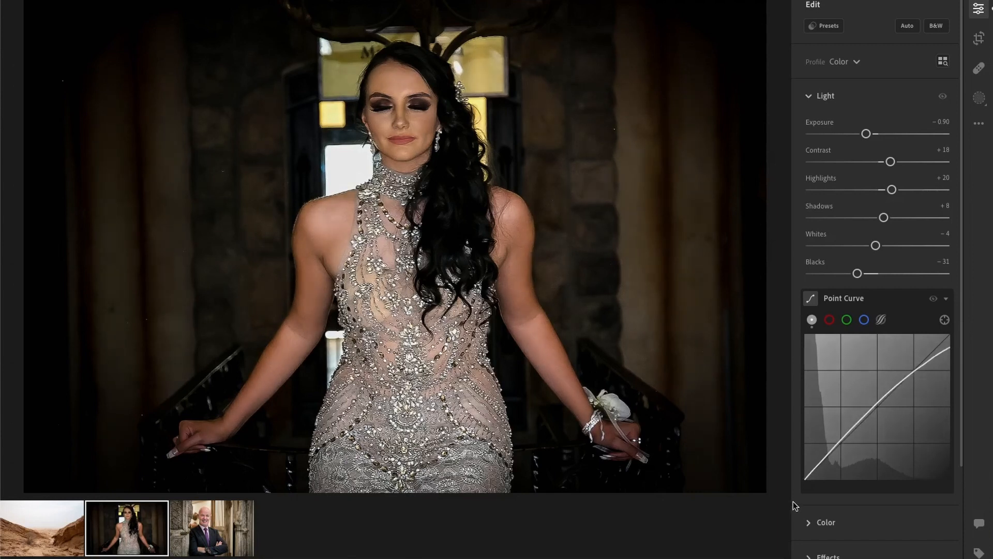
pyautogui.moveTo(805, 479); pyautogui.dragTo(840, 444)
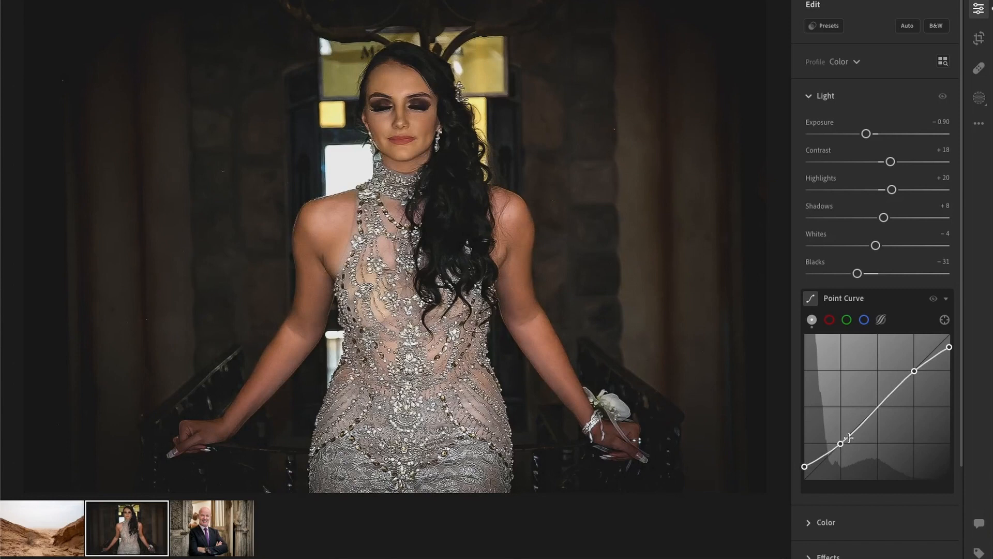
pyautogui.moveTo(914, 371); pyautogui.dragTo(910, 372)
pyautogui.click(880, 403)
pyautogui.moveTo(879, 401); pyautogui.dragTo(881, 402)
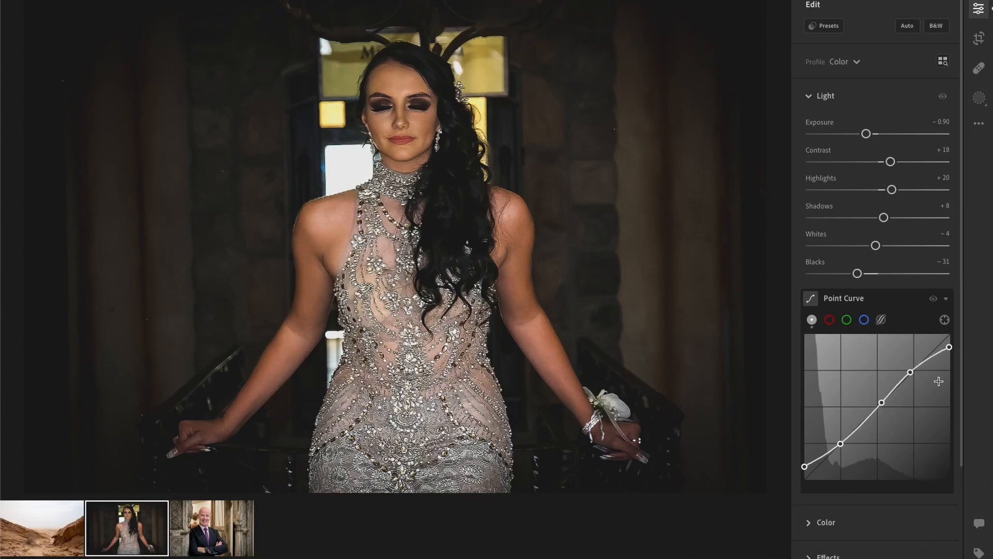
# - In the portrait's Color Mixer, set the red hue to +15 and red saturation to -20
pyautogui.scroll(-2, 916, 387)
pyautogui.scroll(-2, 916, 387)
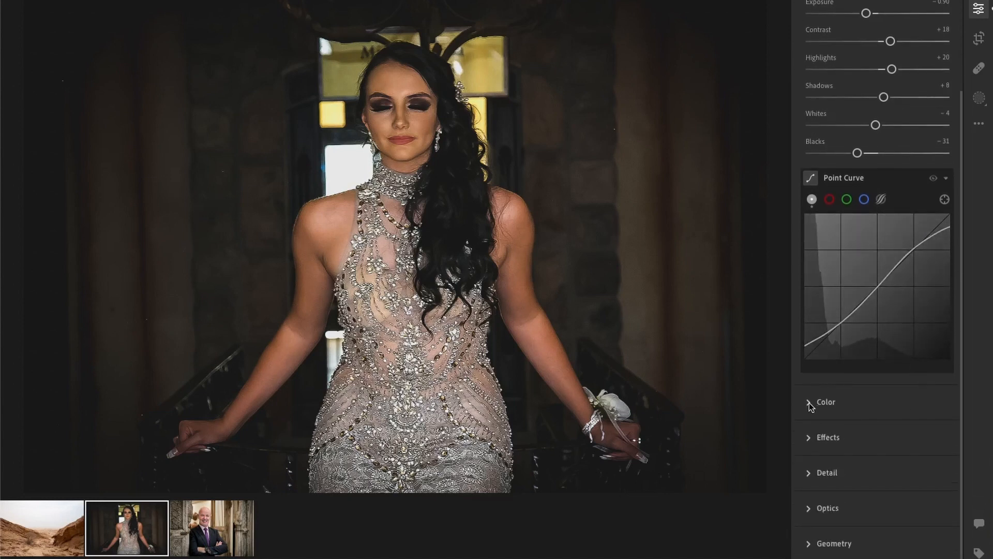
pyautogui.click(810, 404)
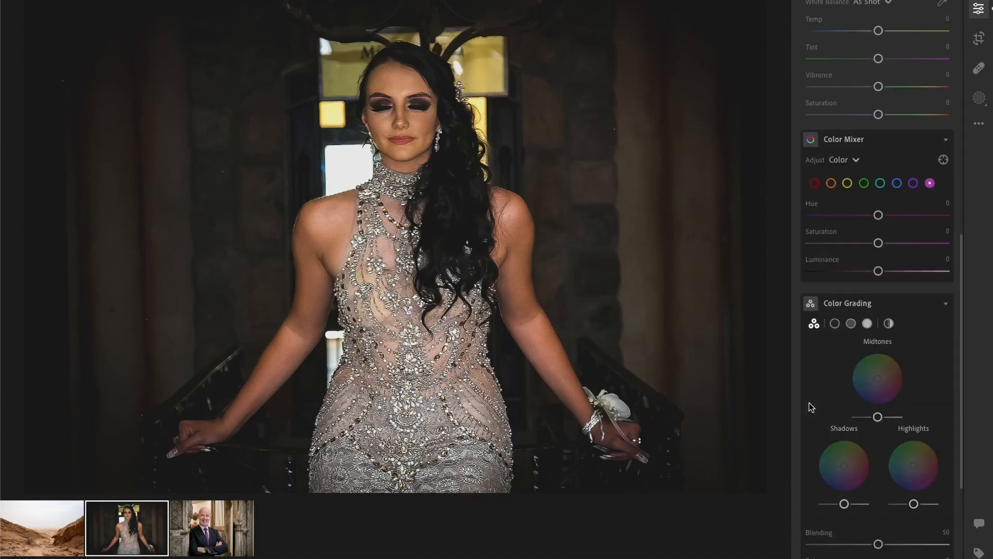
pyautogui.click(814, 184)
pyautogui.click(946, 203)
pyautogui.write('1')
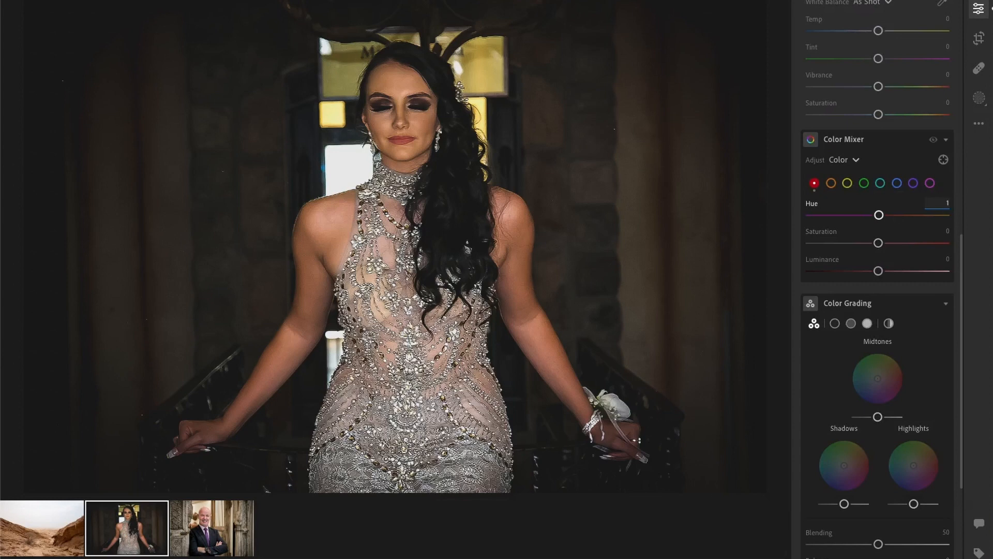
pyautogui.write('5')
pyautogui.click(946, 232)
pyautogui.write('-2')
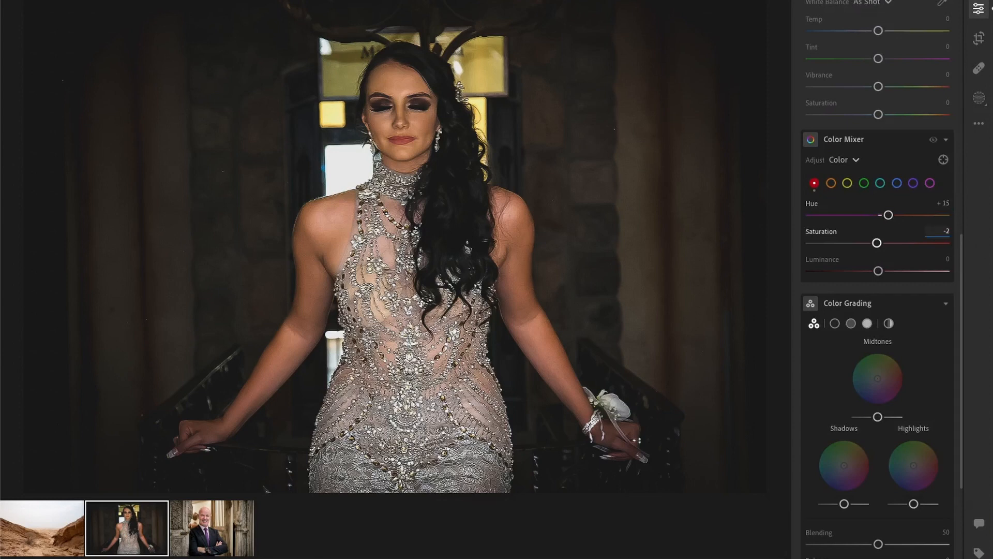
pyautogui.write('0')
# - Set the orange hue to -17 and orange saturation to -29 in the Color Mixer
pyautogui.click(831, 184)
pyautogui.click(933, 204)
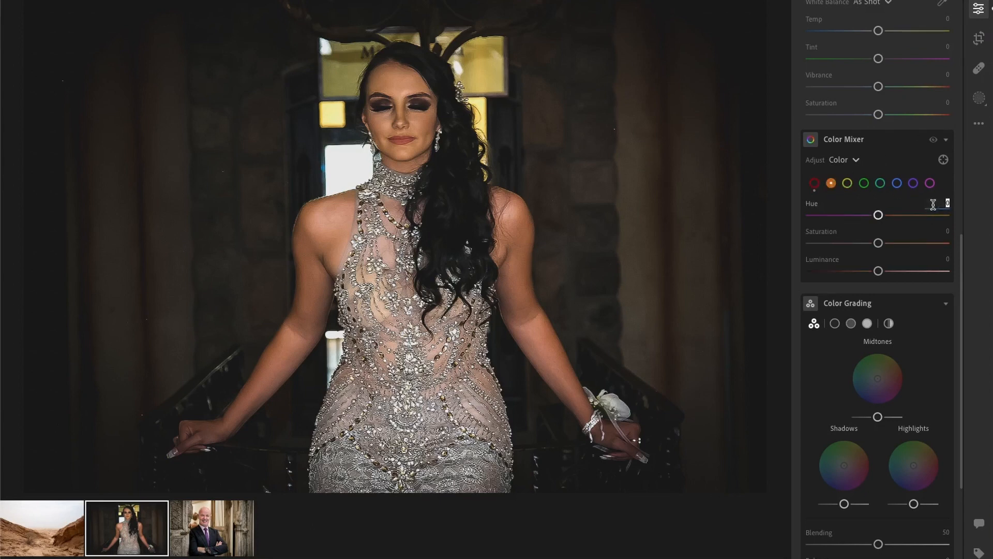
pyautogui.press('BackSpace')
pyautogui.write('-17')
pyautogui.click(943, 234)
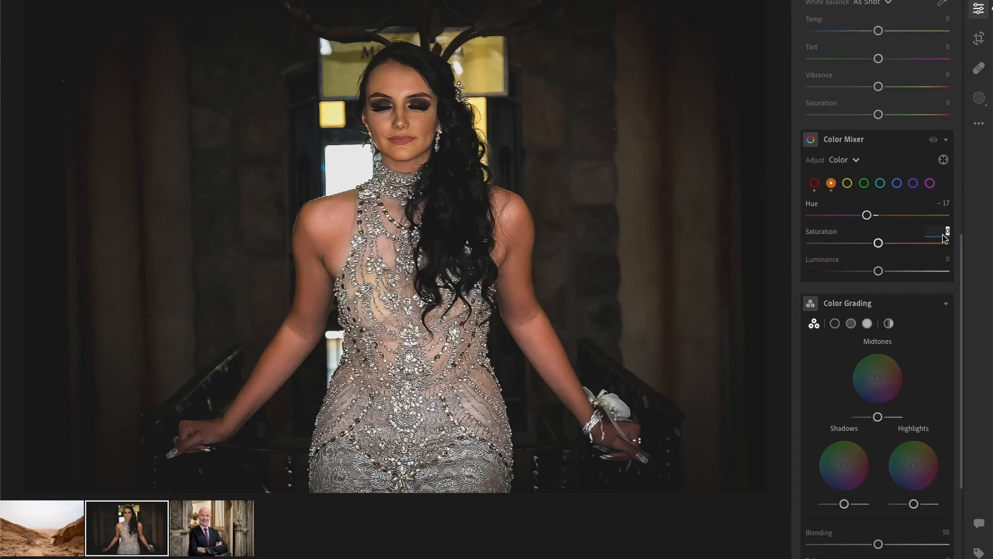
pyautogui.press('BackSpace')
pyautogui.write('-29')
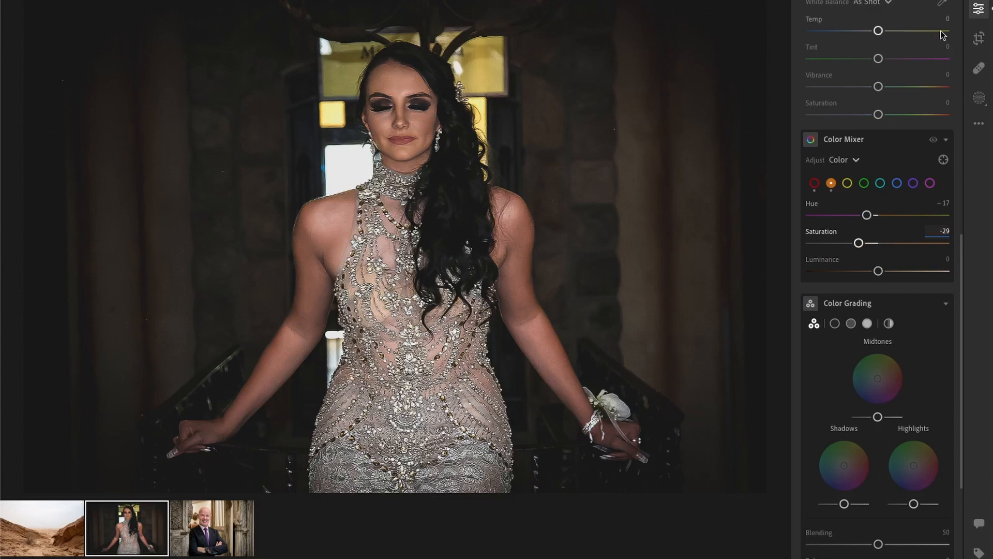
# - Set the yellow hue to -24 and yellow saturation to -44 in the Color Mixer
pyautogui.click(847, 184)
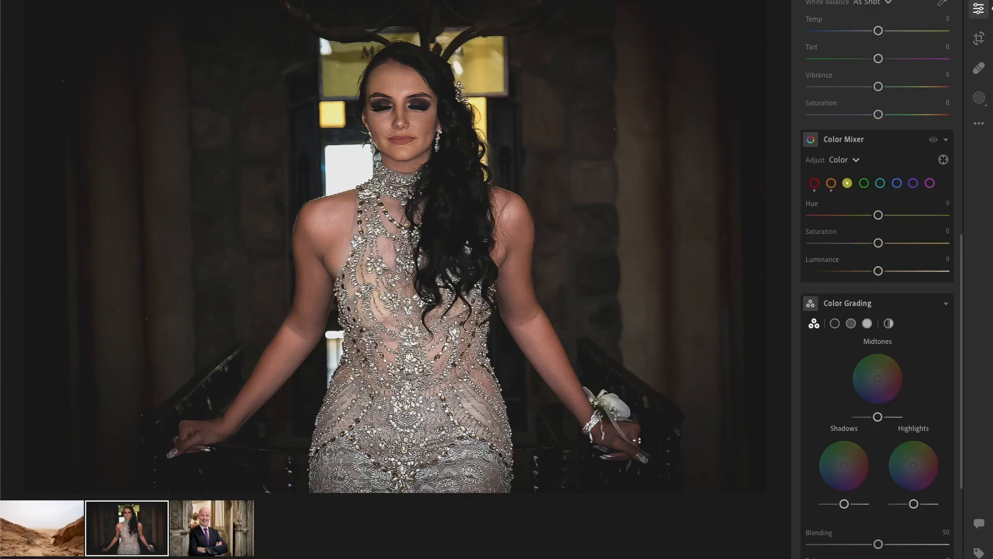
pyautogui.click(947, 203)
pyautogui.write('-24')
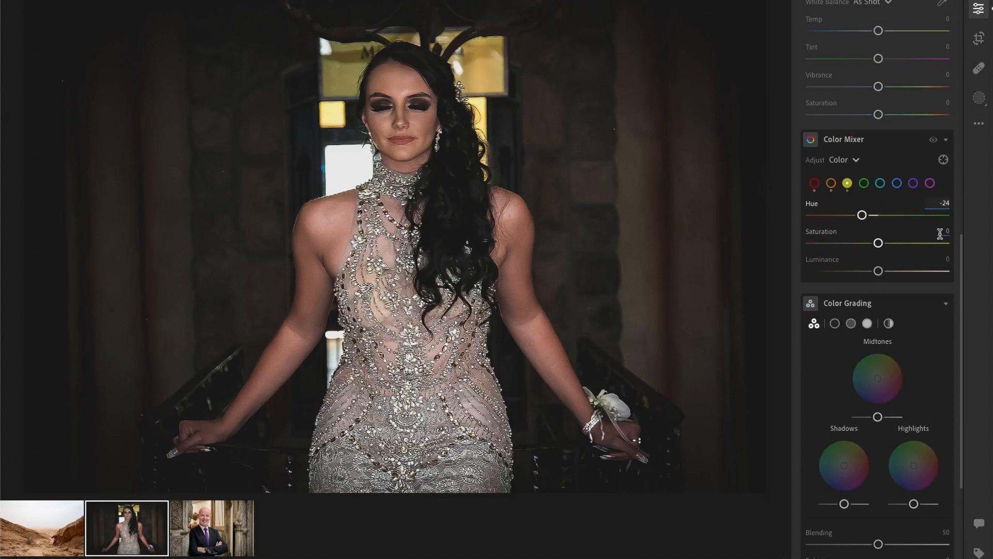
pyautogui.click(940, 233)
pyautogui.write('-44')
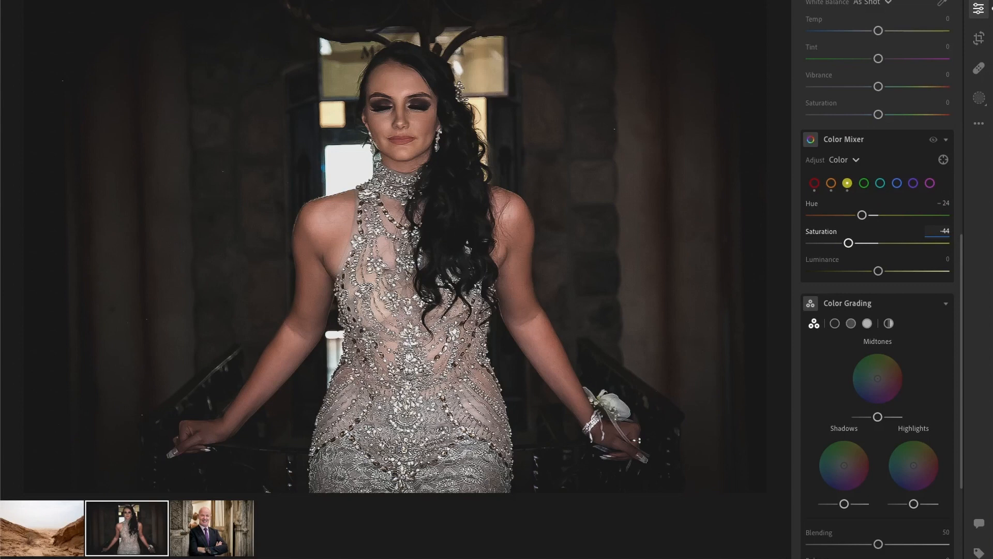
# - Set the green hue to -45 and green saturation to -60 in the Color Mixer
pyautogui.click(865, 184)
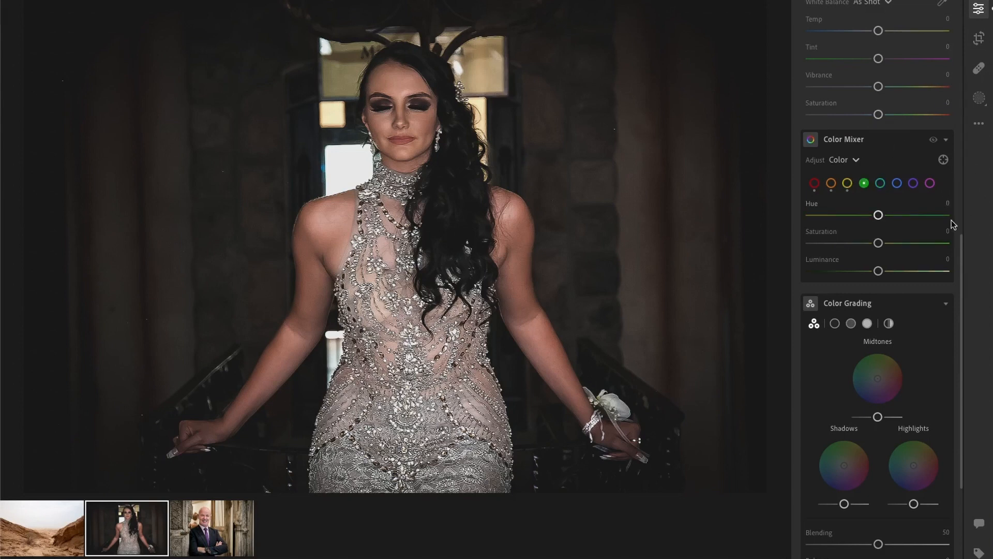
pyautogui.write('-45')
pyautogui.press('Return')
pyautogui.click(942, 233)
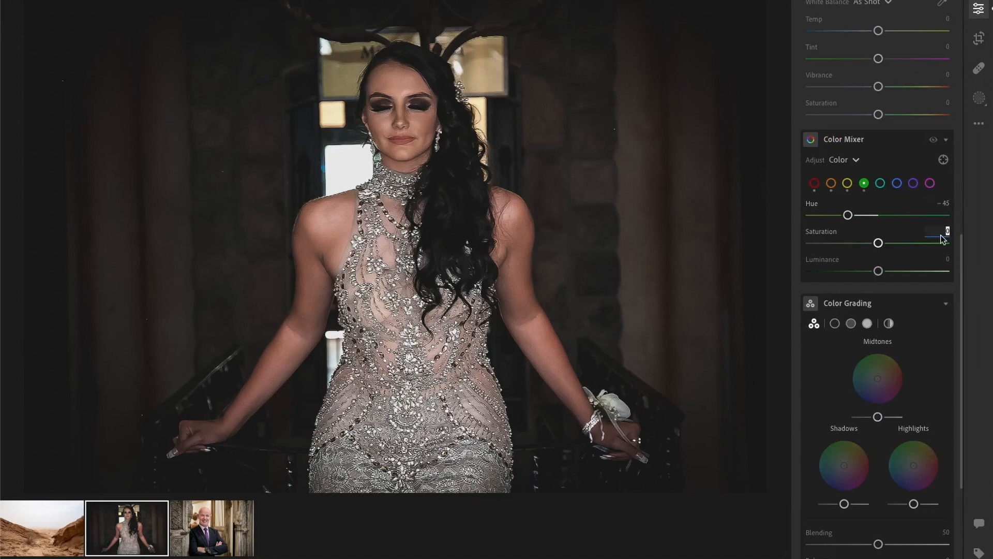
pyautogui.write('-60')
pyautogui.press('Return')
# - Set the aqua hue to +40 and aqua saturation to -60 in the Color Mixer
pyautogui.click(880, 183)
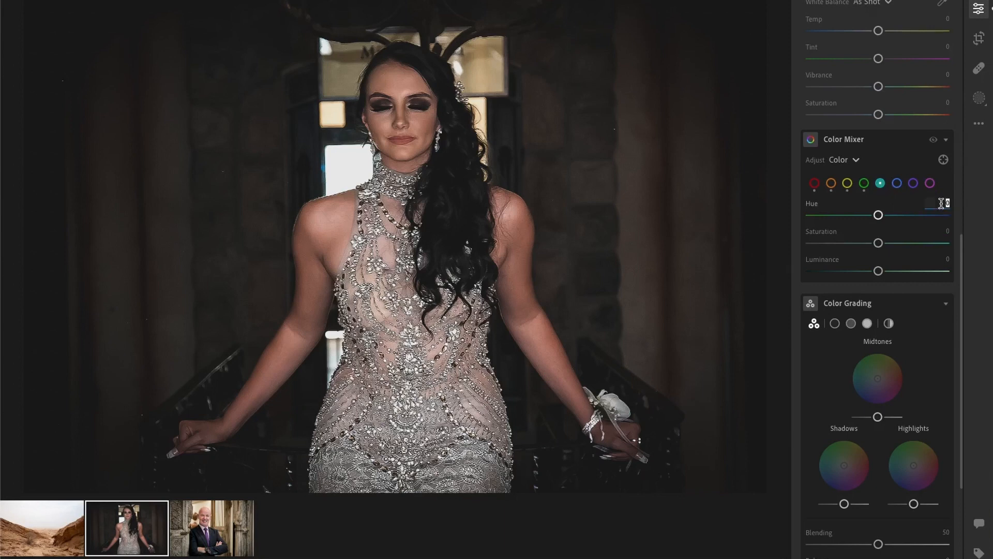
pyautogui.write('40')
pyautogui.press('Return')
pyautogui.click(946, 232)
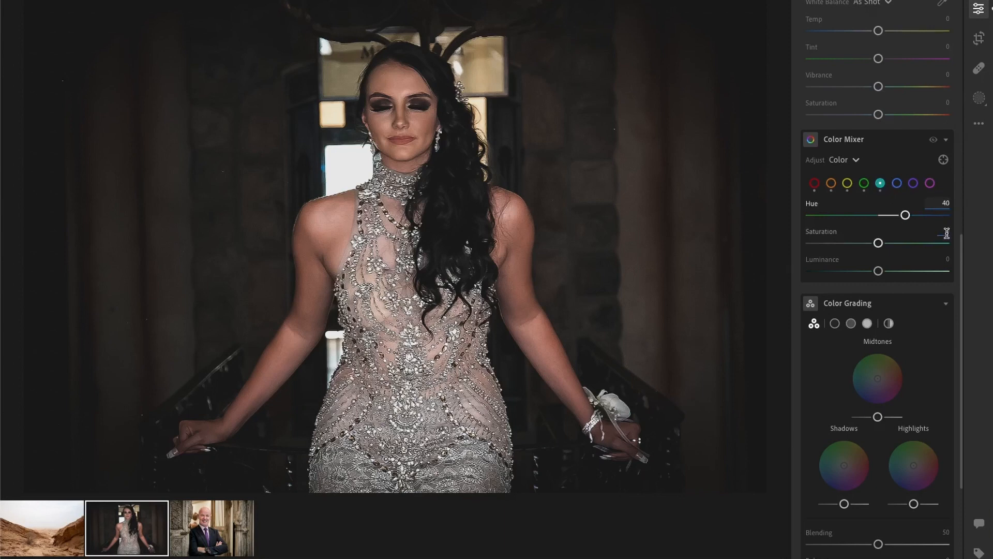
pyautogui.write('-60')
pyautogui.press('Return')
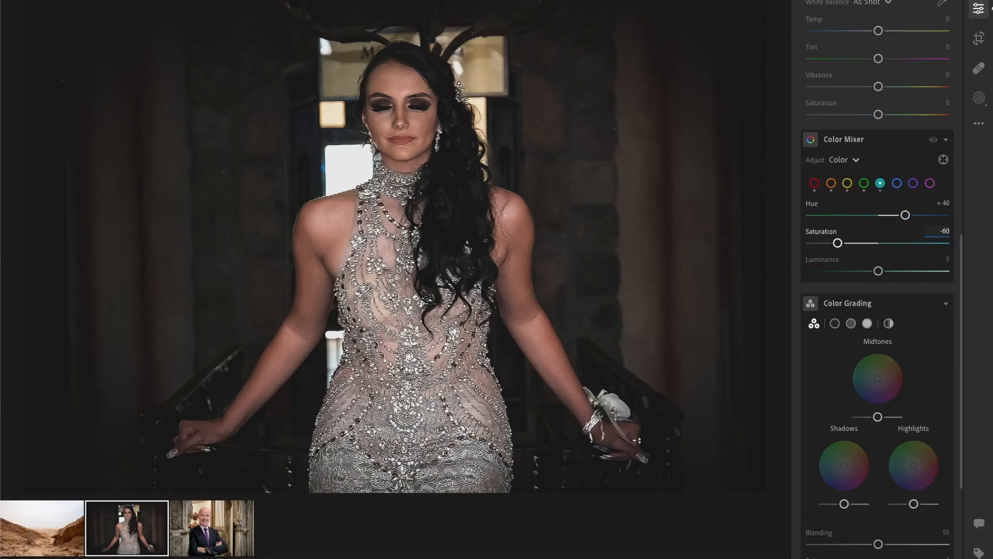
# - Set the blue hue to -15 and blue saturation to -50 in the Color Mixer
pyautogui.click(897, 184)
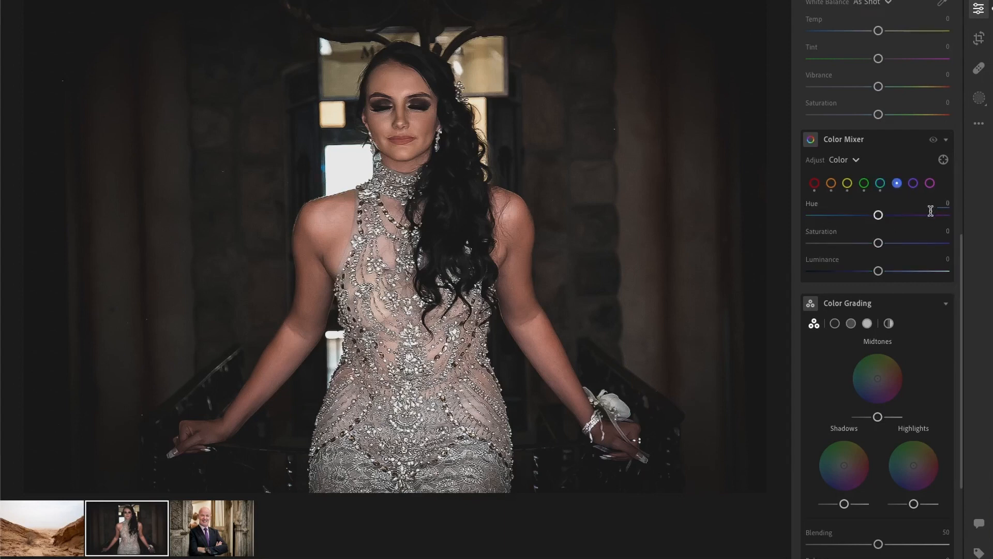
pyautogui.write('-15')
pyautogui.press('Return')
pyautogui.click(932, 232)
pyautogui.press('BackSpace')
pyautogui.write('-50')
pyautogui.press('Return')
# - Set the purple hue to +5 and purple saturation to -40 in the Color Mixer
pyautogui.click(912, 183)
pyautogui.write('5')
pyautogui.press('Return')
pyautogui.click(942, 230)
pyautogui.write('-40')
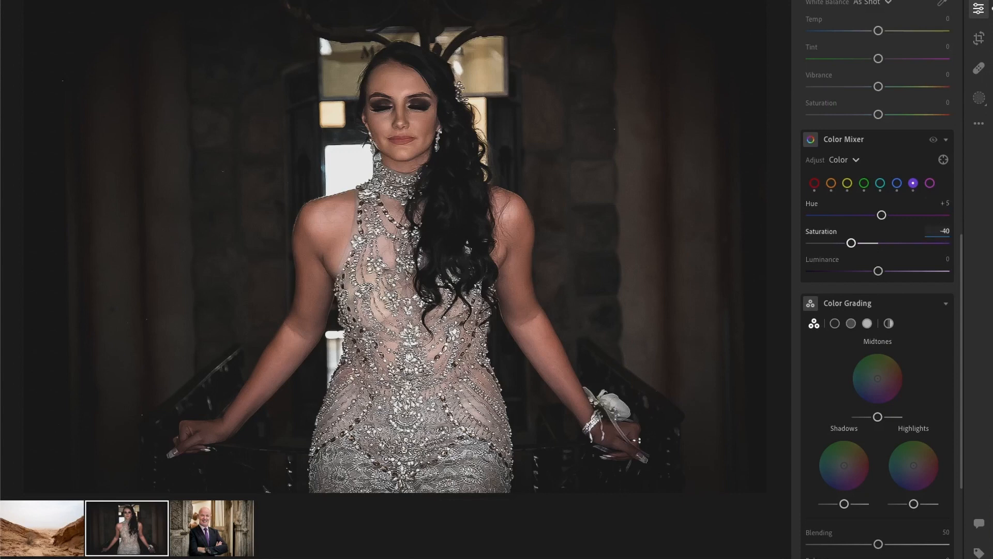
# - Set the magenta hue to +5 and magenta saturation to -20 in the Color Mixer
pyautogui.click(929, 183)
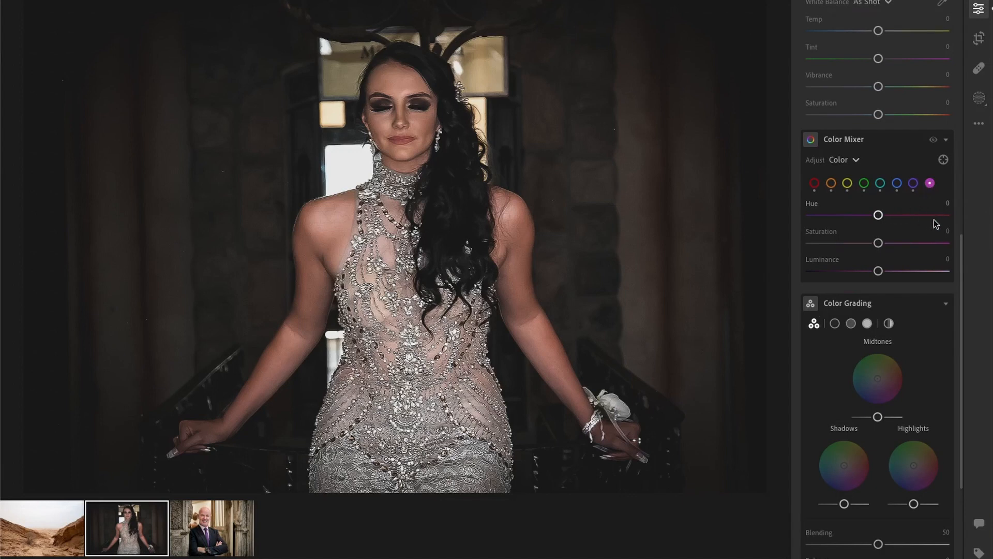
pyautogui.click(942, 203)
pyautogui.write('5')
pyautogui.click(936, 236)
pyautogui.write('-20')
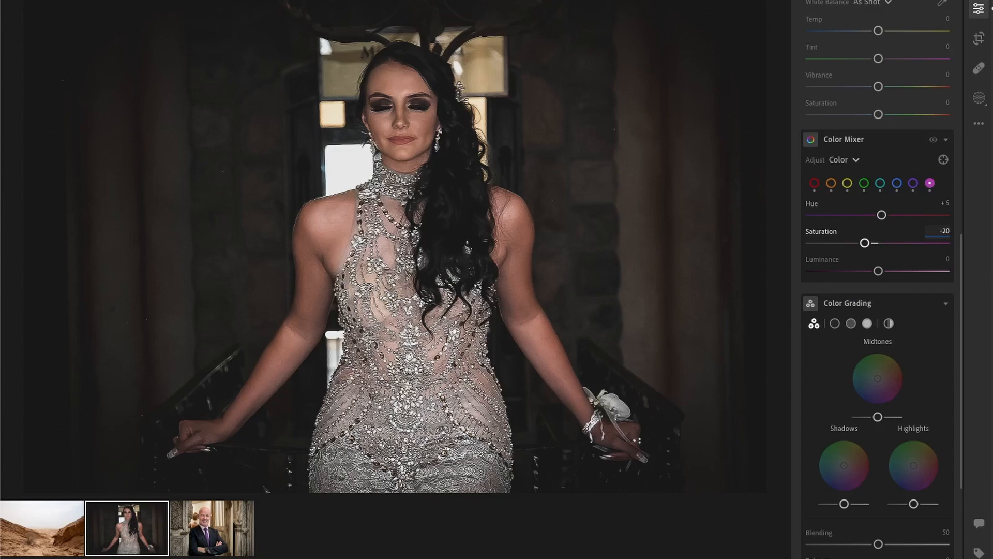
# - Color grade the portrait by tinting the midtones slightly toward warm yellow and the shadows and highlights slightly toward blue
pyautogui.scroll(-3, 935, 297)
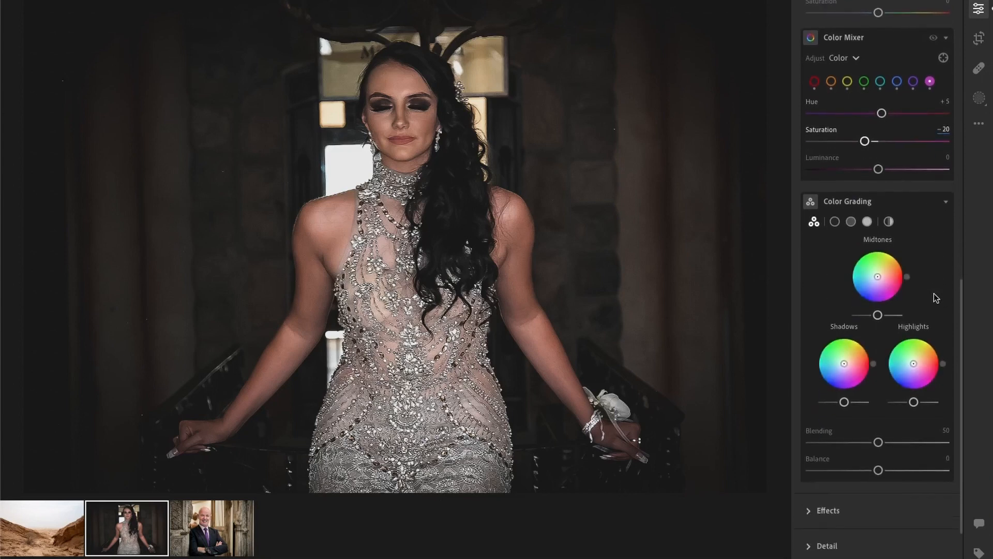
pyautogui.moveTo(878, 278); pyautogui.dragTo(884, 270)
pyautogui.moveTo(845, 364); pyautogui.dragTo(841, 366)
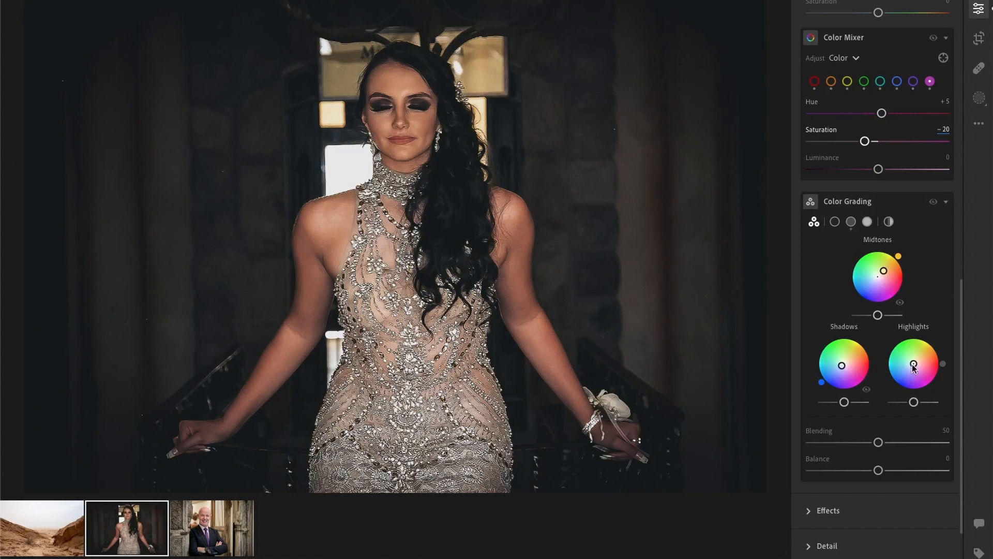
pyautogui.moveTo(912, 364); pyautogui.dragTo(910, 368)
pyautogui.scroll(-3, 911, 367)
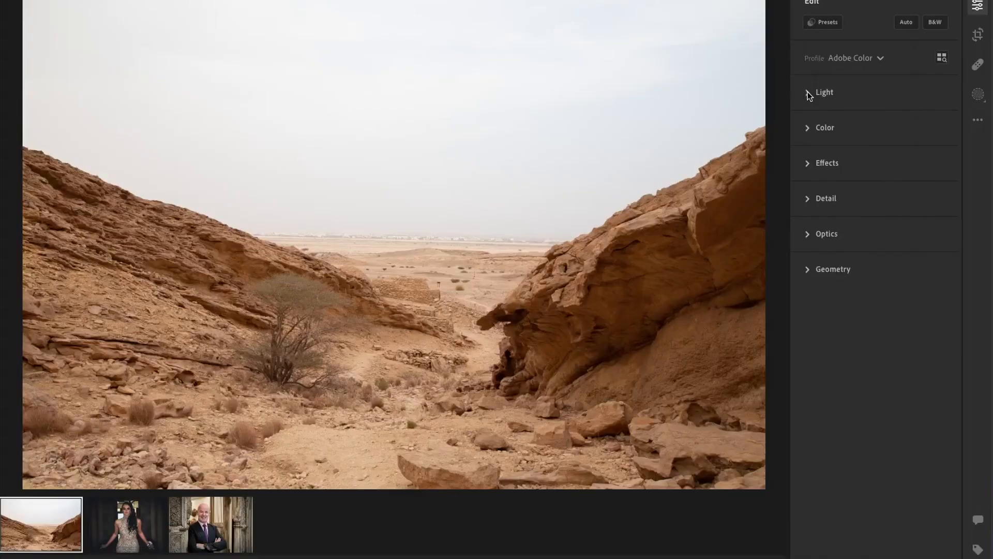
# - On the desert photo, set Exposure to -0.90, Contrast to +18 and Highlights to +20
pyautogui.click(808, 92)
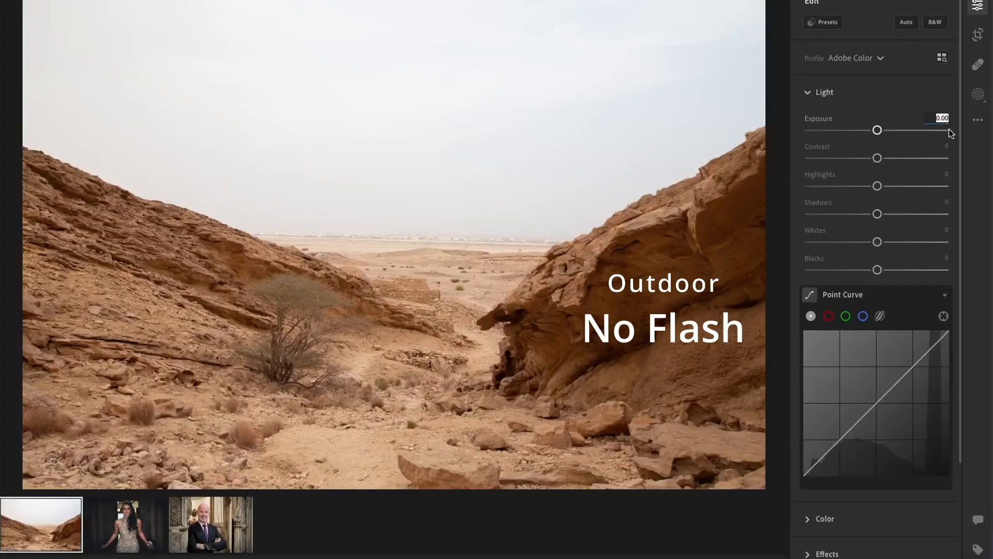
pyautogui.write('-.9')
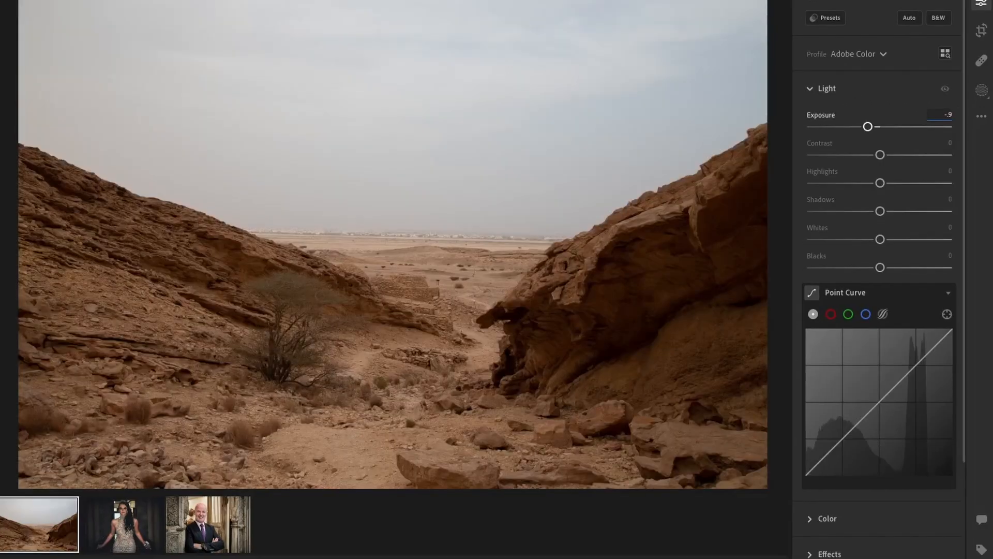
pyautogui.click(942, 140)
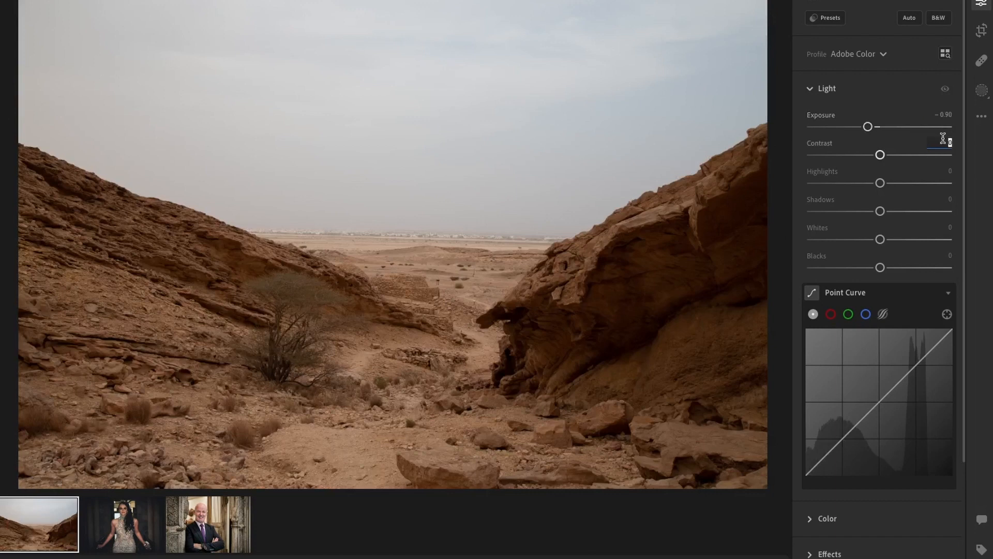
pyautogui.write('18')
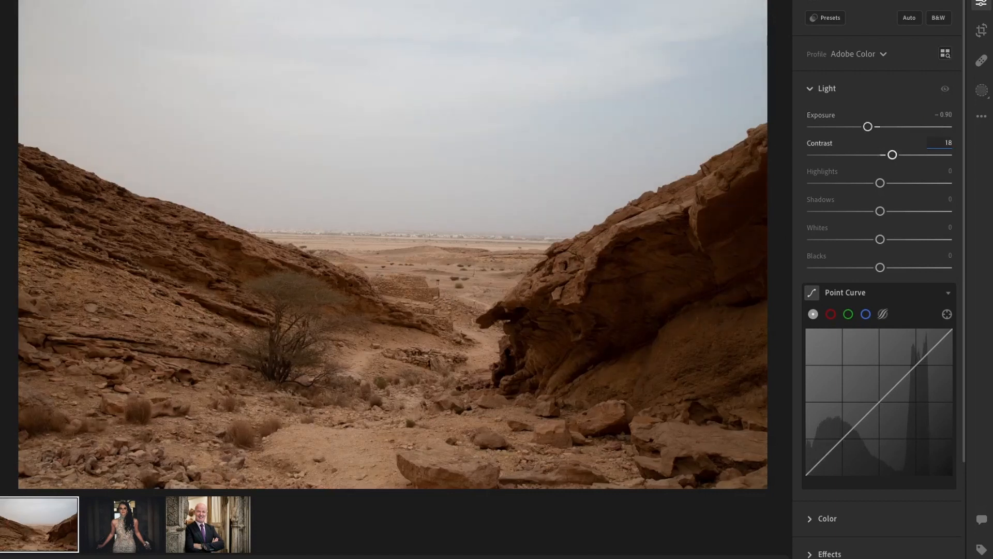
pyautogui.click(948, 171)
pyautogui.write('20')
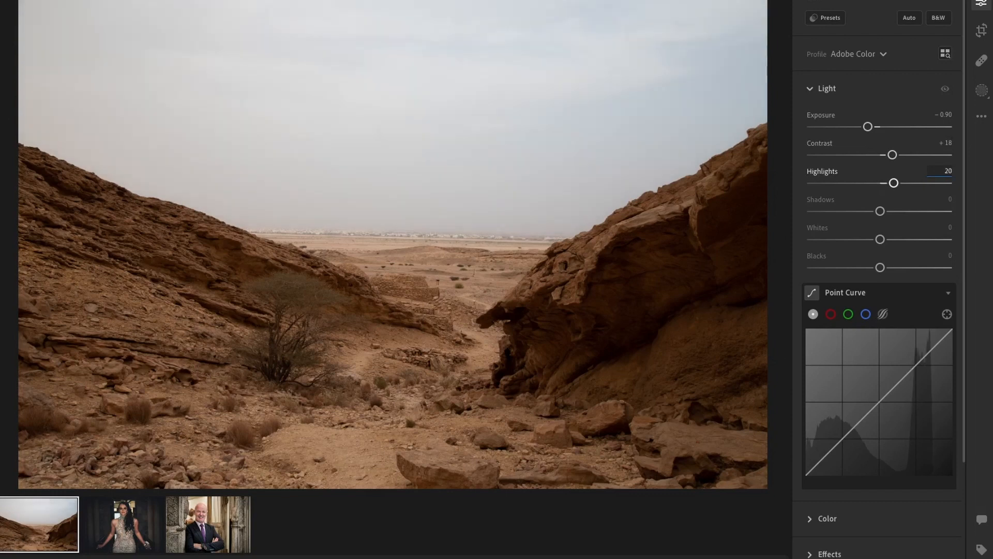
# - Set the desert photo's Shadows to +8, Whites to -4 and Blacks to -31
pyautogui.click(948, 199)
pyautogui.write('8')
pyautogui.click(948, 227)
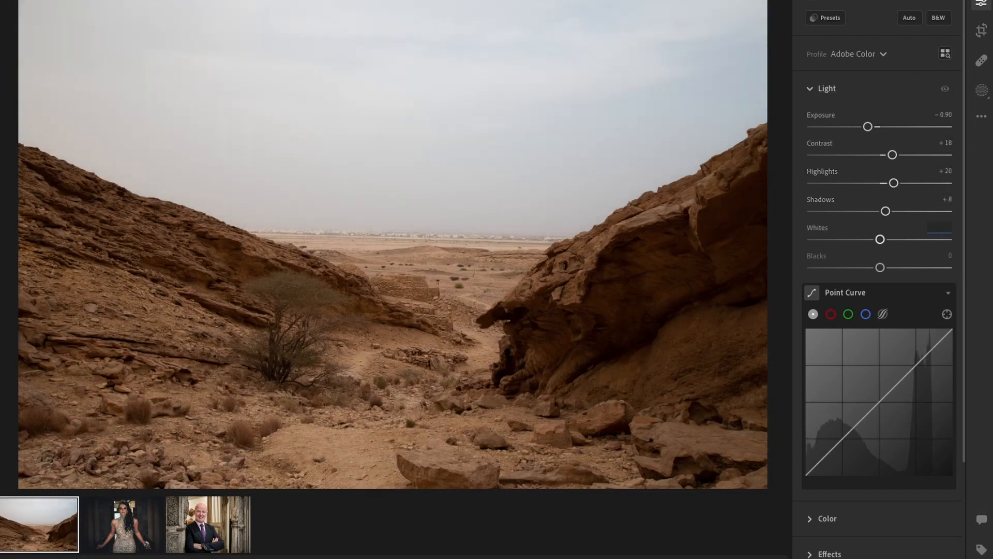
pyautogui.write('-4')
pyautogui.click(947, 255)
pyautogui.write('-31')
pyautogui.press('Return')
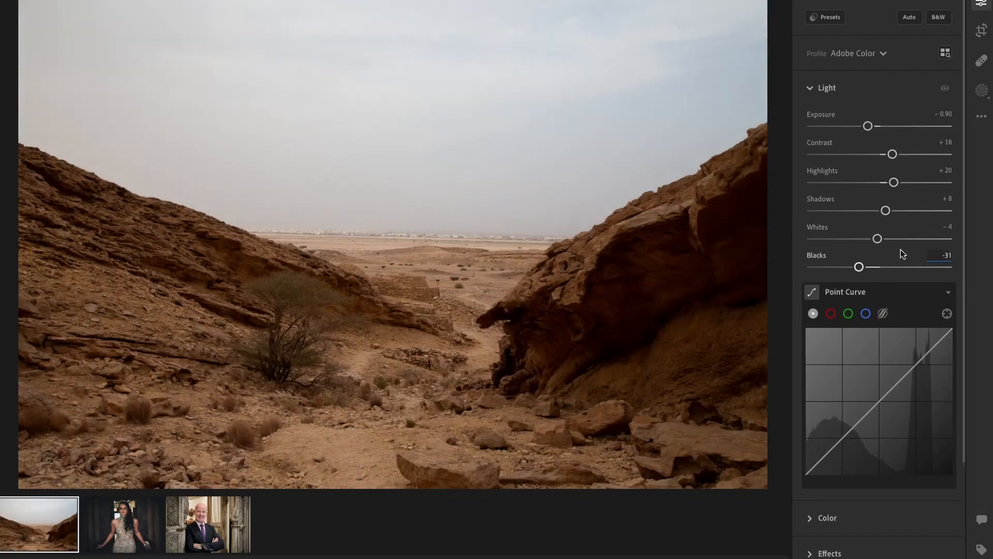
# - On the desert photo's point curve, raise the black point's output to about 8.6 and lower the white point's output to about 88.6
pyautogui.scroll(-3, 900, 253)
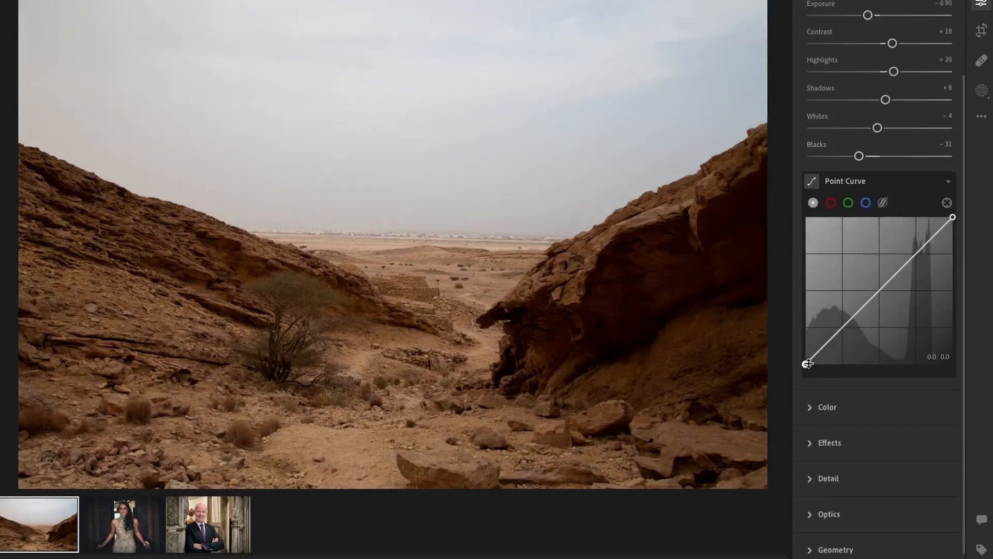
pyautogui.moveTo(805, 364); pyautogui.dragTo(806, 351)
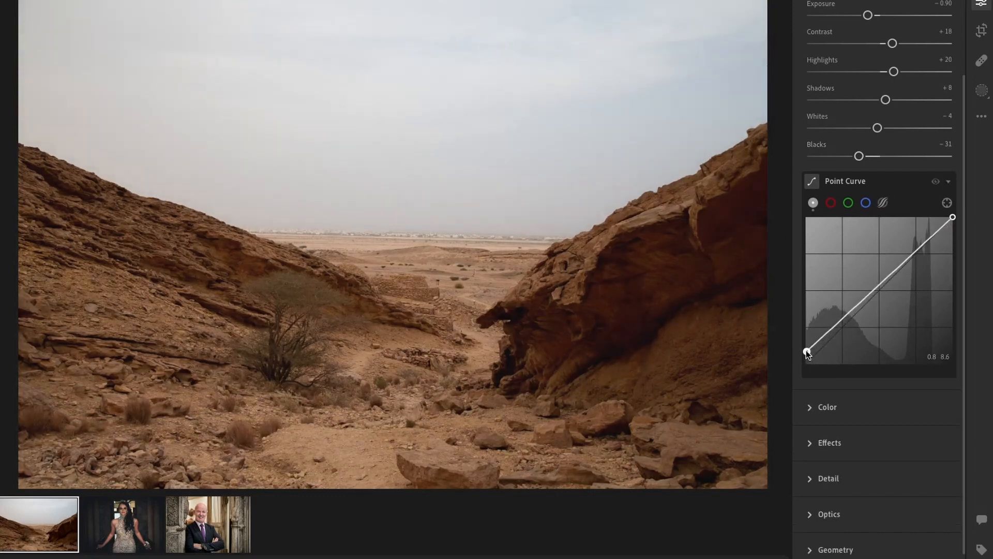
pyautogui.moveTo(953, 218); pyautogui.dragTo(949, 231)
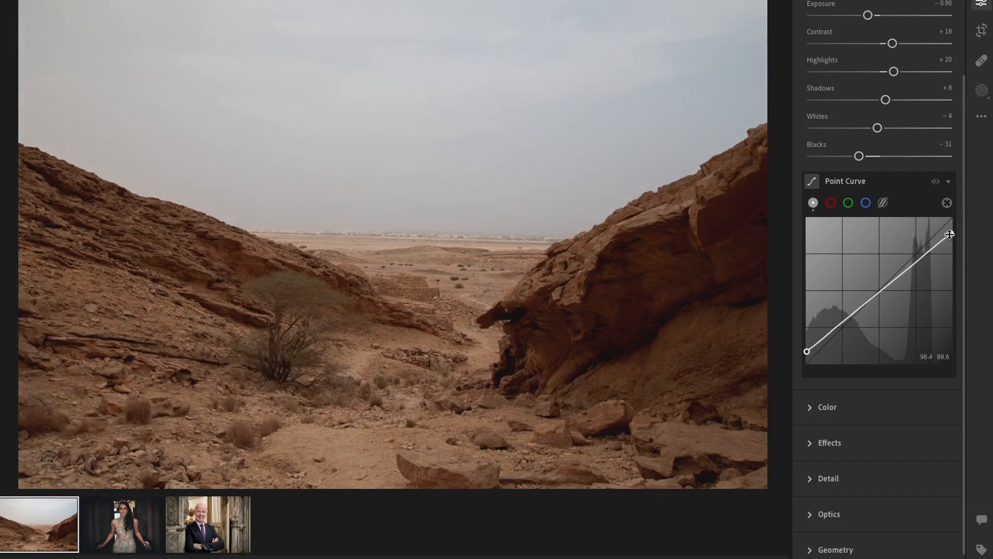
# - Shape the curve into an S by lifting the black point further and adding a shadow point at about 27.1, 25.5 and a highlight point
pyautogui.moveTo(807, 351); pyautogui.dragTo(841, 327)
pyautogui.click(836, 324)
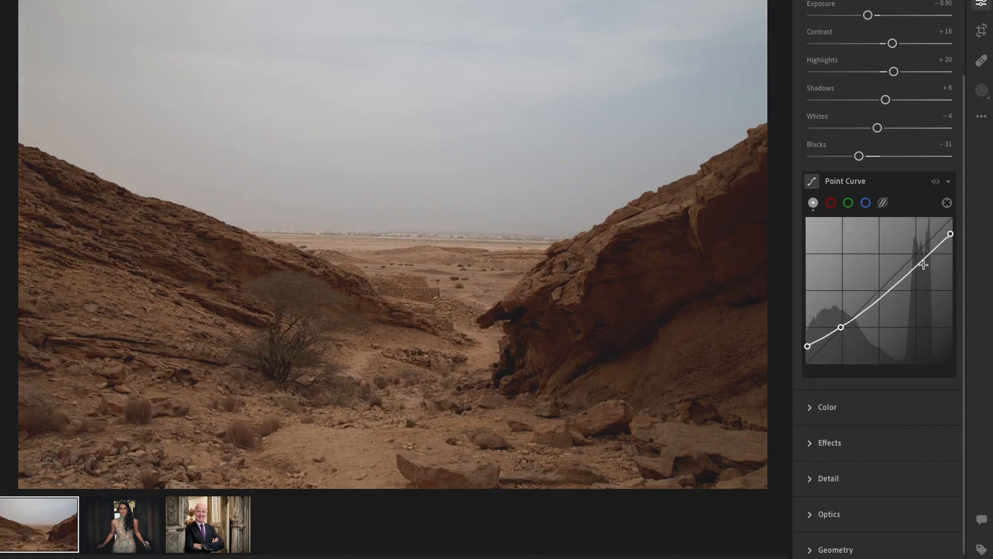
pyautogui.moveTo(919, 260); pyautogui.dragTo(909, 253)
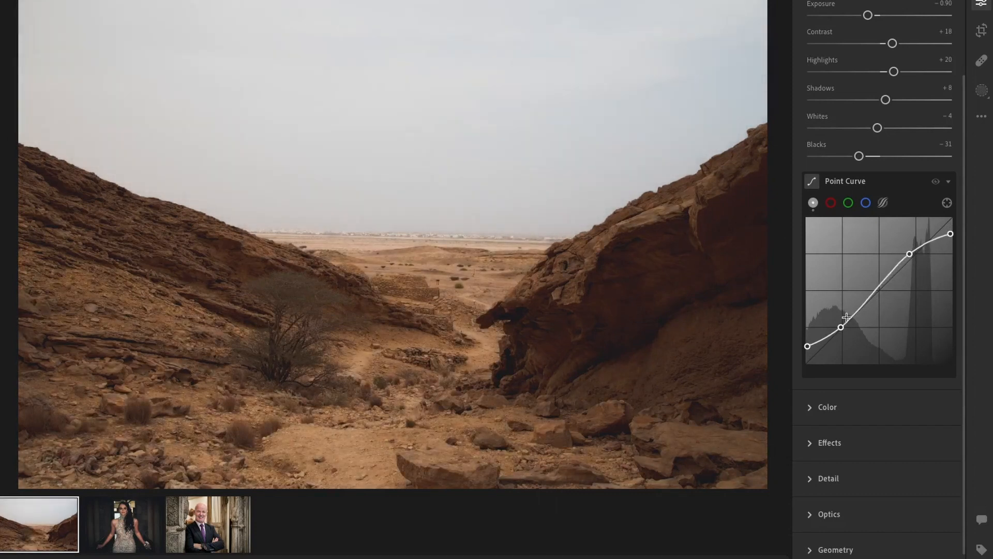
pyautogui.moveTo(842, 326); pyautogui.dragTo(845, 325)
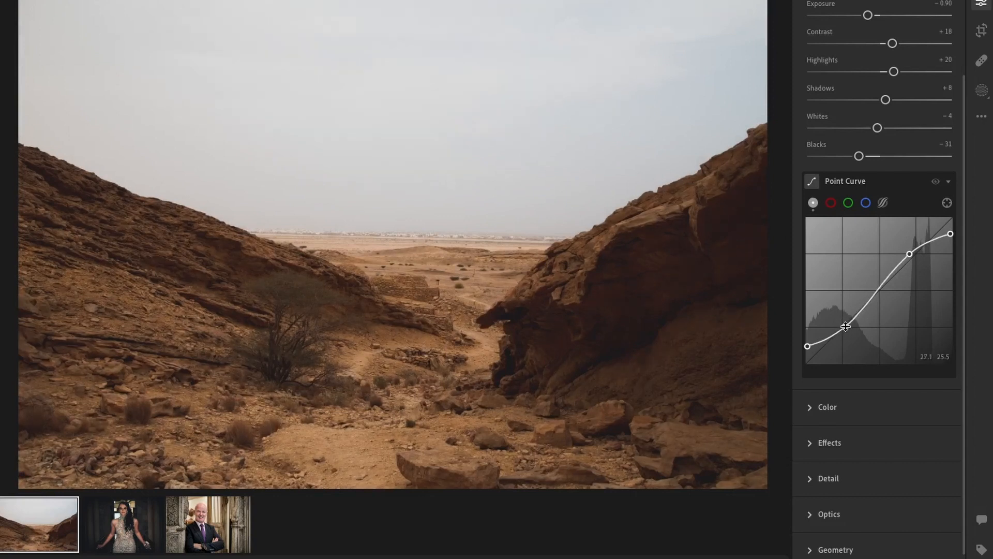
# - Set the desert photo's red hue to +15 and red saturation to -20 in the Color Mixer
pyautogui.scroll(-1, 883, 304)
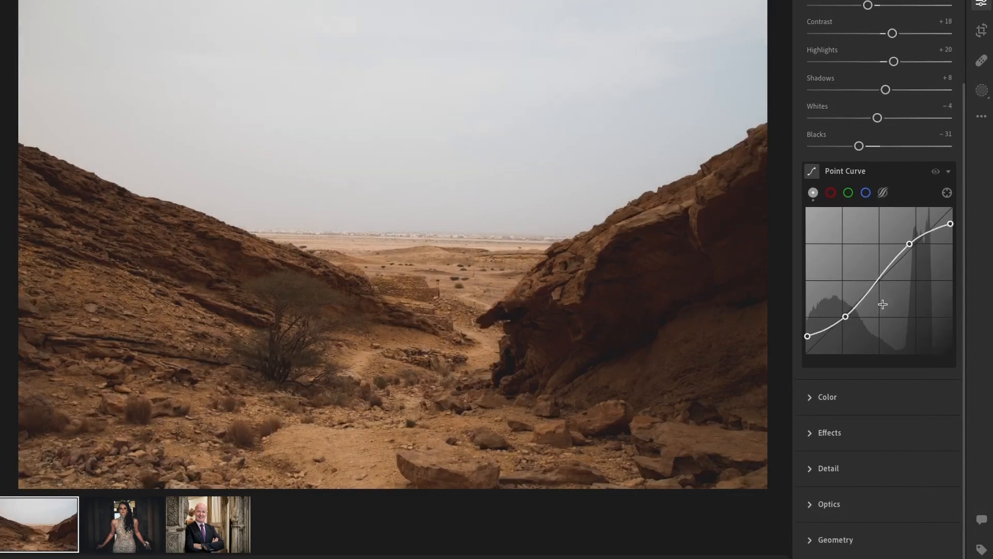
pyautogui.click(809, 395)
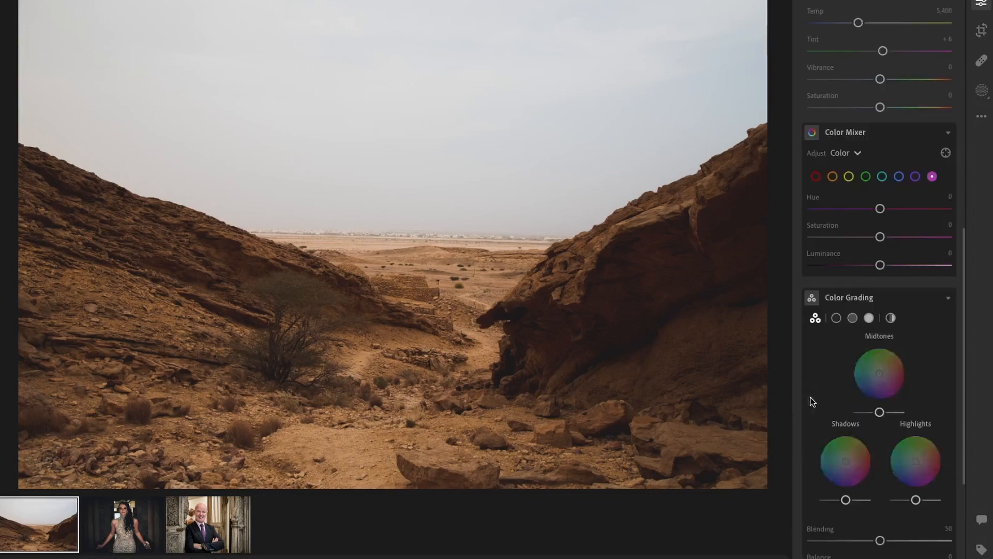
pyautogui.click(815, 177)
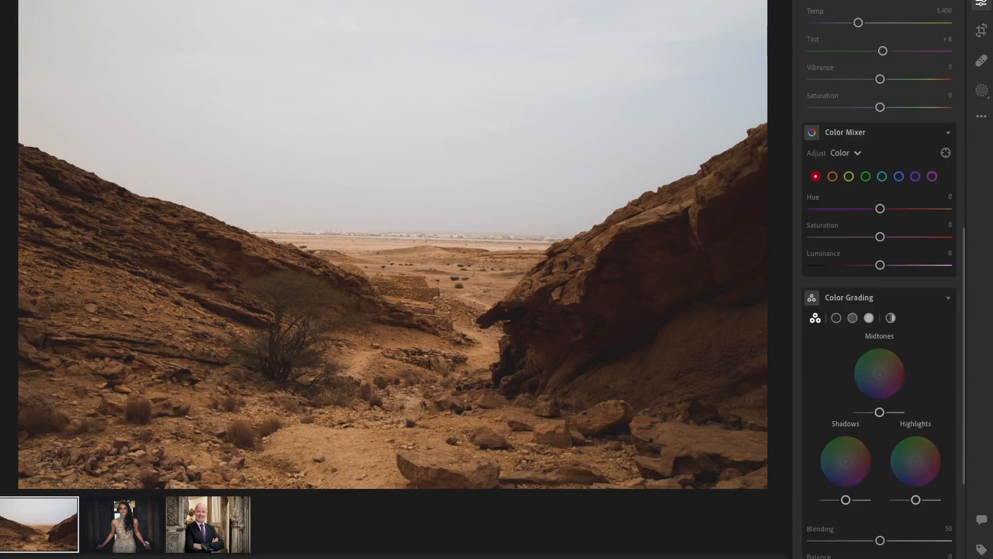
pyautogui.click(951, 195)
pyautogui.write('15')
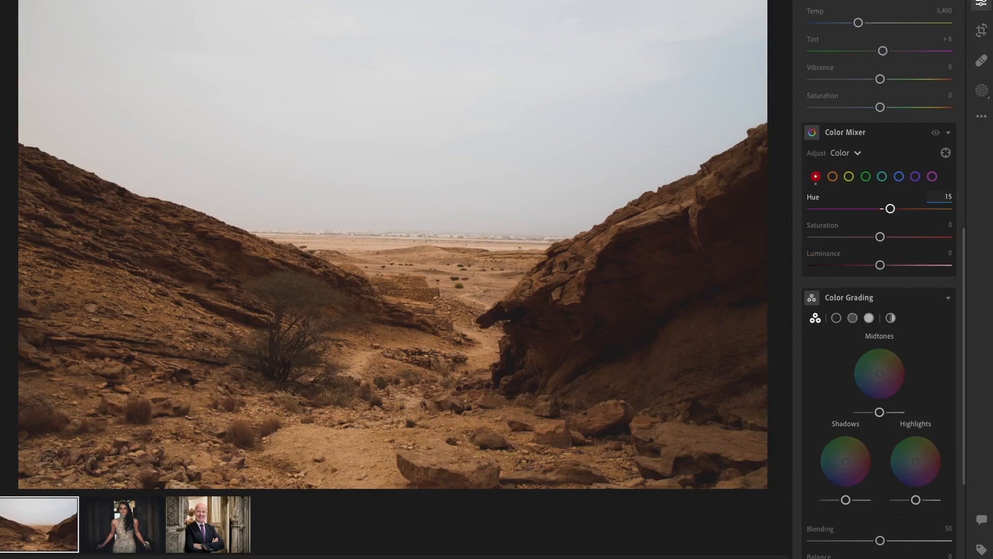
pyautogui.click(942, 227)
pyautogui.write('-20')
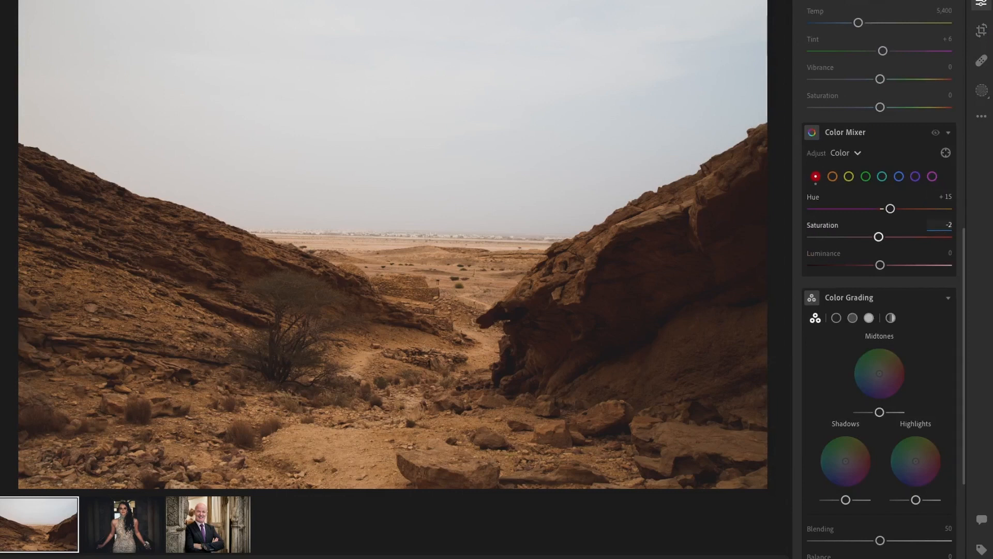
# - Set the orange hue to -17 and orange saturation to -29 for the desert photo
pyautogui.click(833, 176)
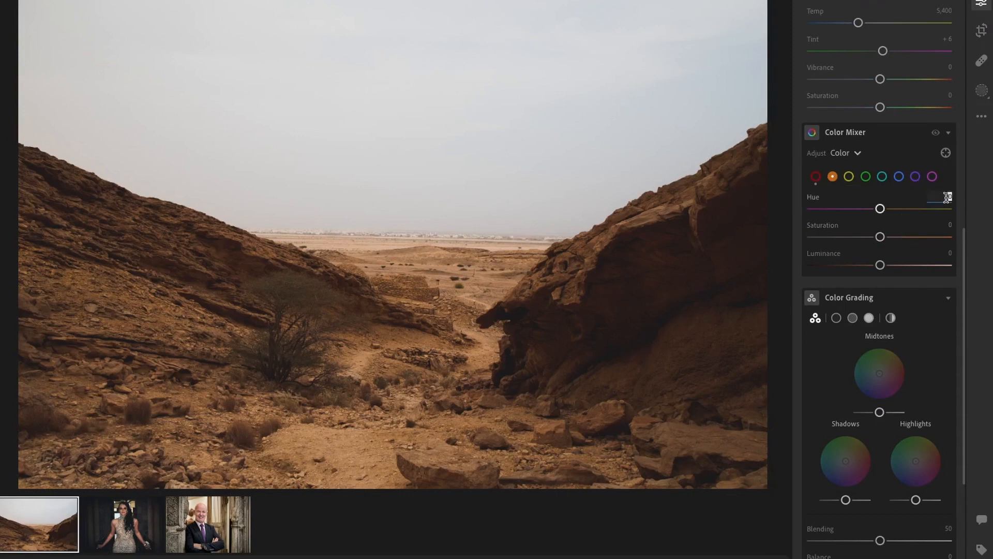
pyautogui.write('- 17')
pyautogui.click(942, 226)
pyautogui.write('-29')
# - Set the yellow hue to -24 and yellow saturation to -44 for the desert photo
pyautogui.click(848, 177)
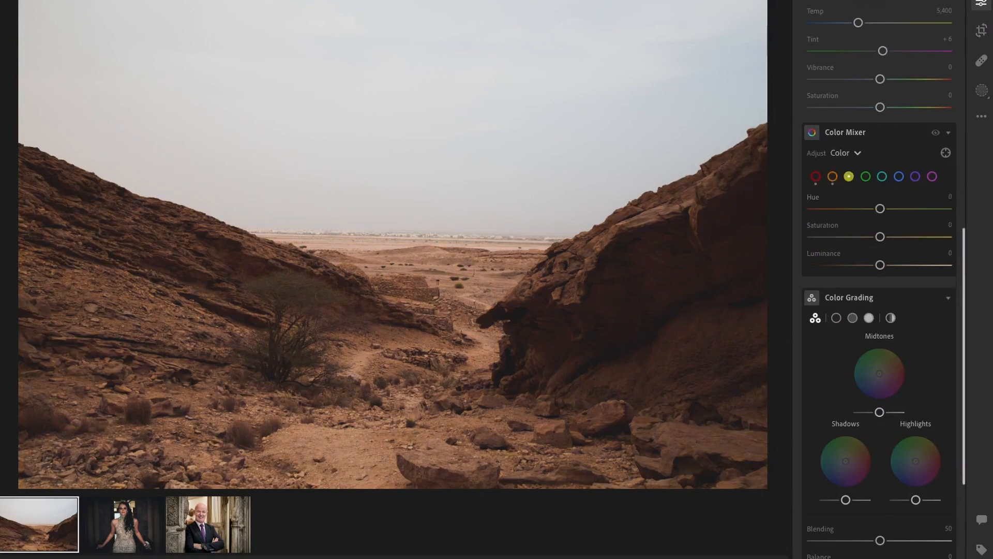
pyautogui.click(945, 196)
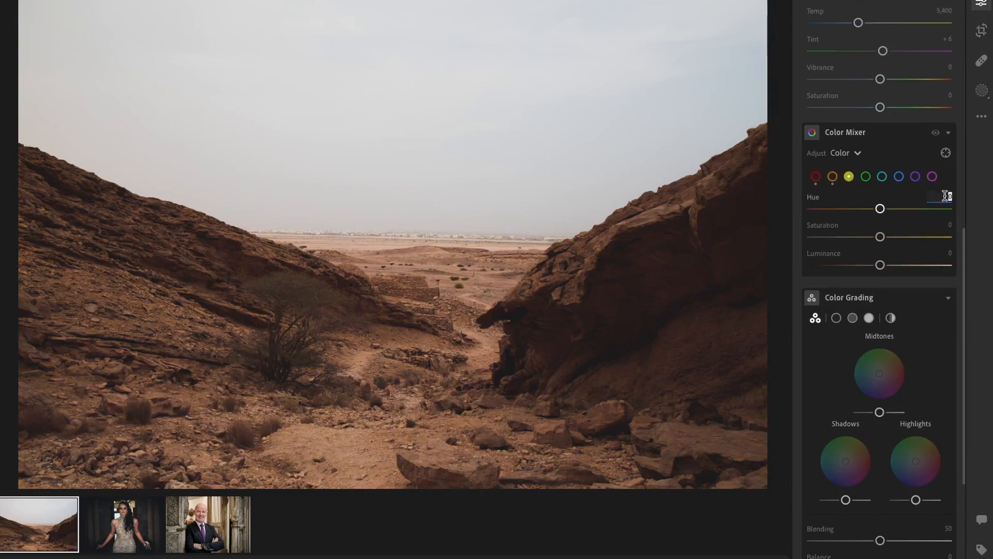
pyautogui.write('-24')
pyautogui.click(944, 228)
pyautogui.write('-44')
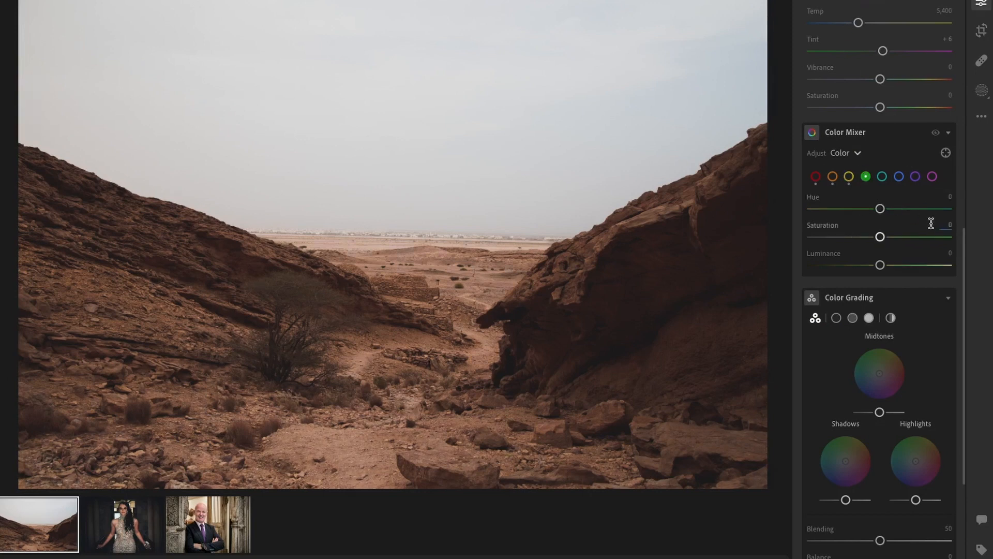
# - Set the green hue to -45 and green saturation to -60 for the desert photo
pyautogui.click(939, 198)
pyautogui.write('-45')
pyautogui.press('Return')
pyautogui.click(933, 226)
pyautogui.press('BackSpace')
pyautogui.write('-60')
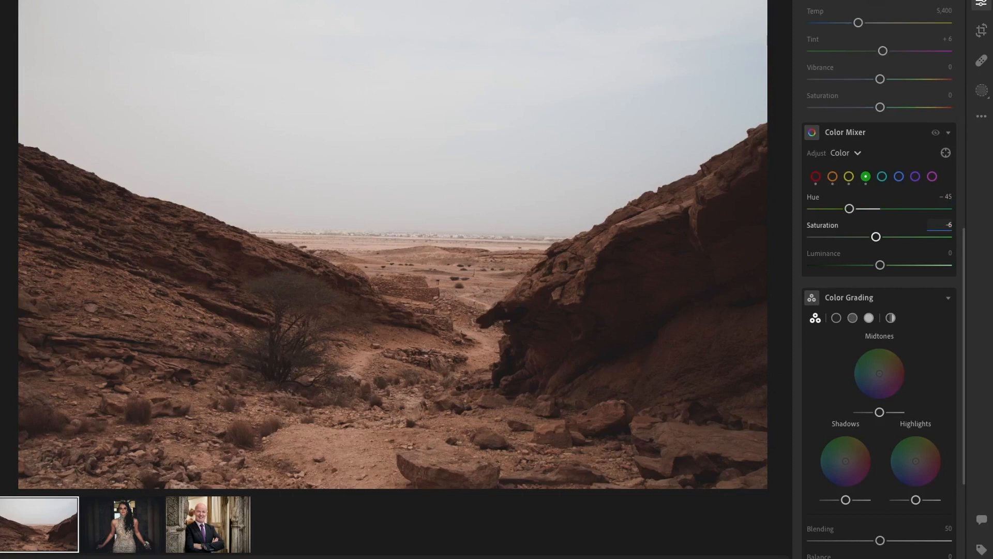
pyautogui.press('Return')
# - Set the aqua hue to +40 and aqua saturation to -60 for the desert photo
pyautogui.click(883, 177)
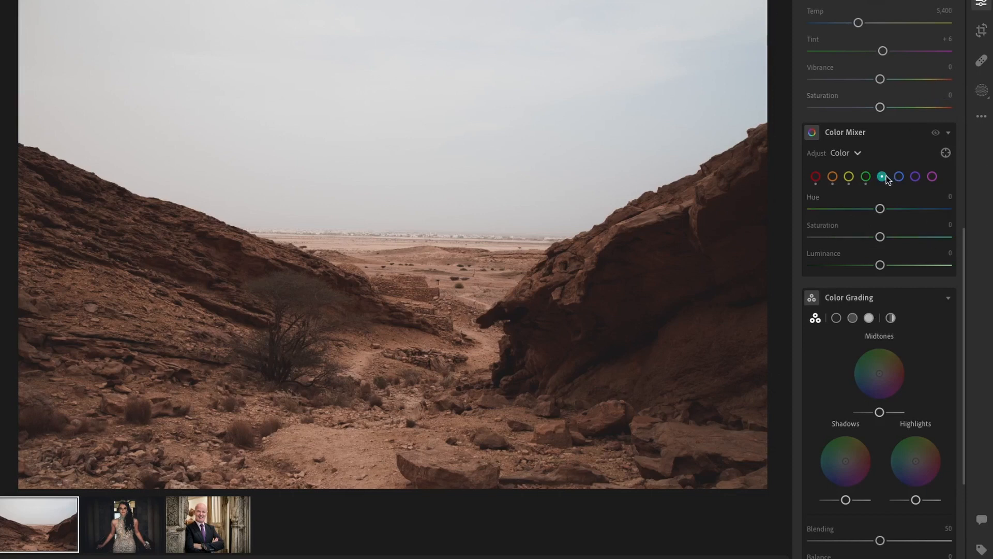
pyautogui.click(944, 196)
pyautogui.write('40')
pyautogui.press('Return')
pyautogui.click(939, 228)
pyautogui.write('-60')
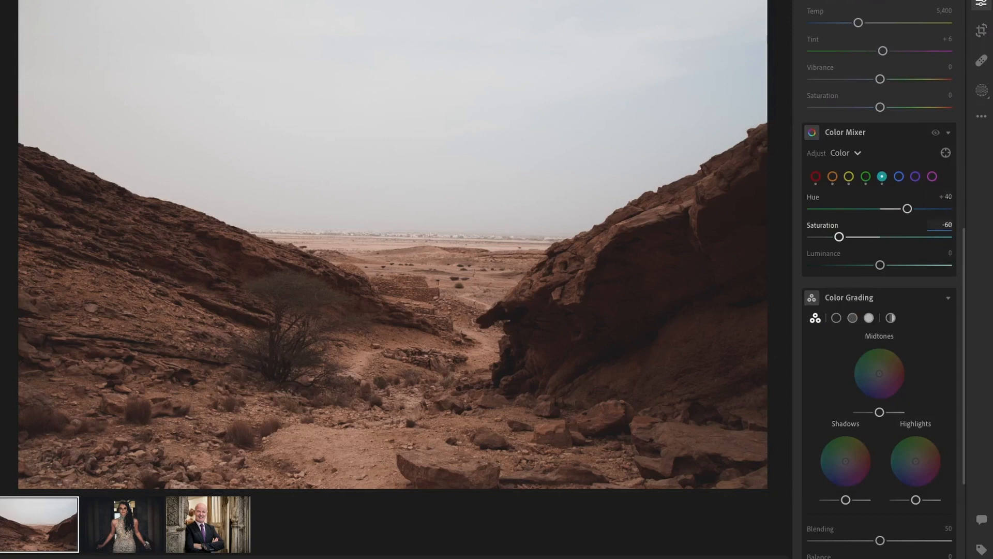
# - Set the blue hue to -15 and blue saturation to -50 for the desert photo
pyautogui.click(899, 176)
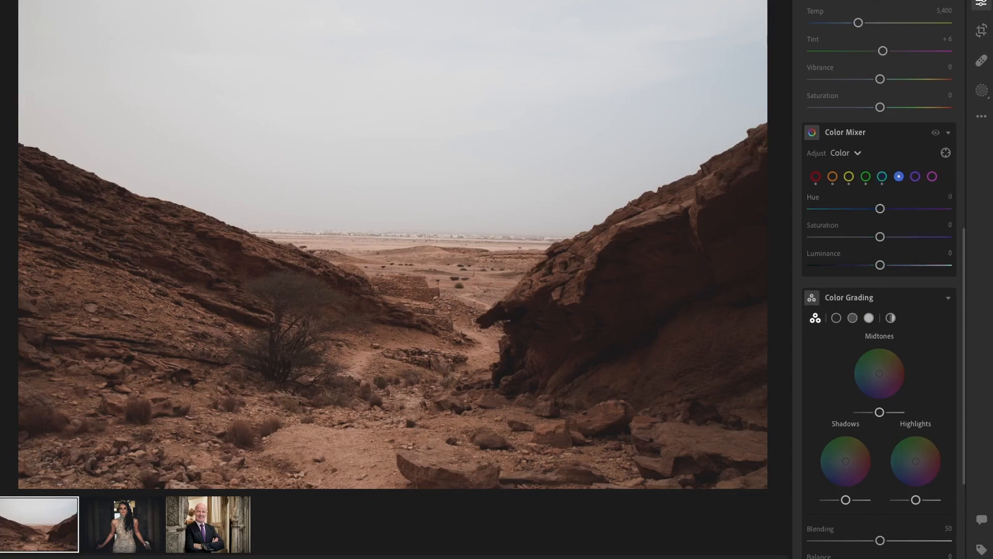
pyautogui.click(939, 200)
pyautogui.write('-15')
pyautogui.press('Return')
pyautogui.click(937, 230)
pyautogui.write('-50')
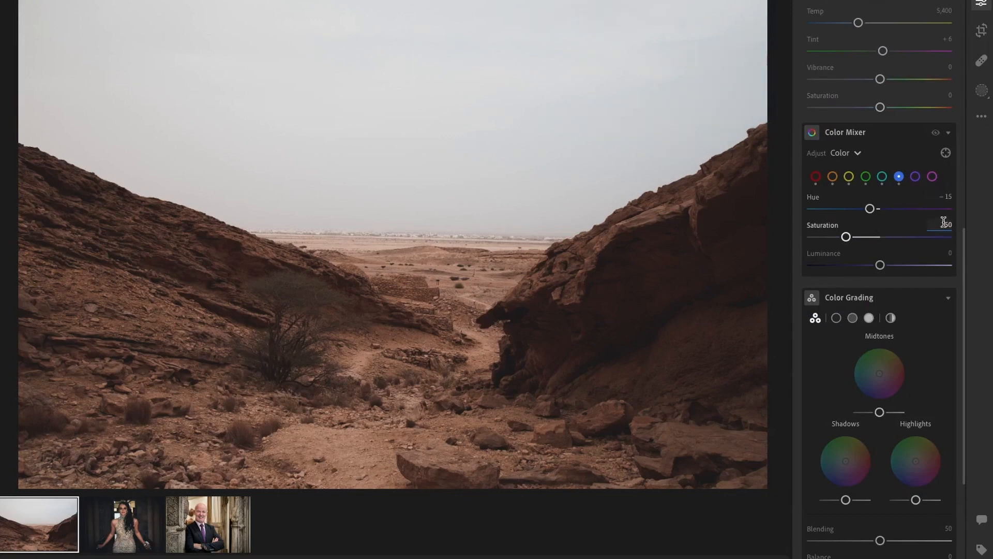
# - Set the purple hue to +5 and purple saturation to -40 for the desert photo
pyautogui.click(918, 176)
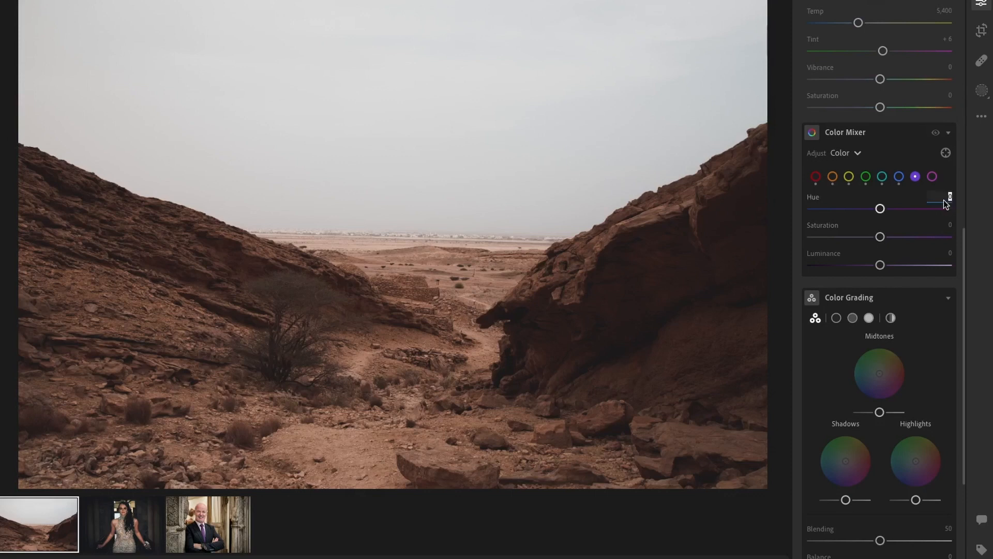
pyautogui.write('5')
pyautogui.press('Return')
pyautogui.click(941, 222)
pyautogui.write('-40')
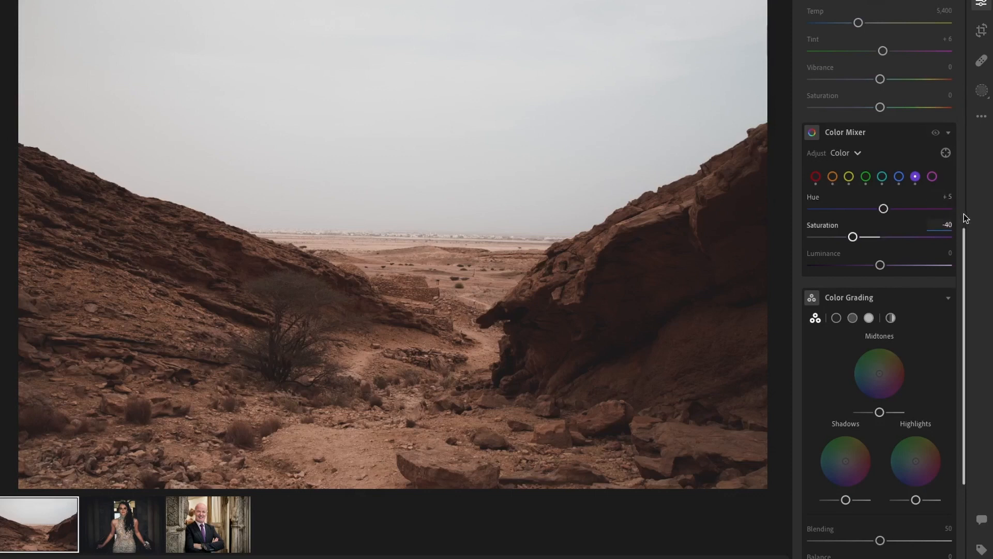
# - Set the magenta hue to +5 and magenta saturation to -20 for the desert photo
pyautogui.click(932, 177)
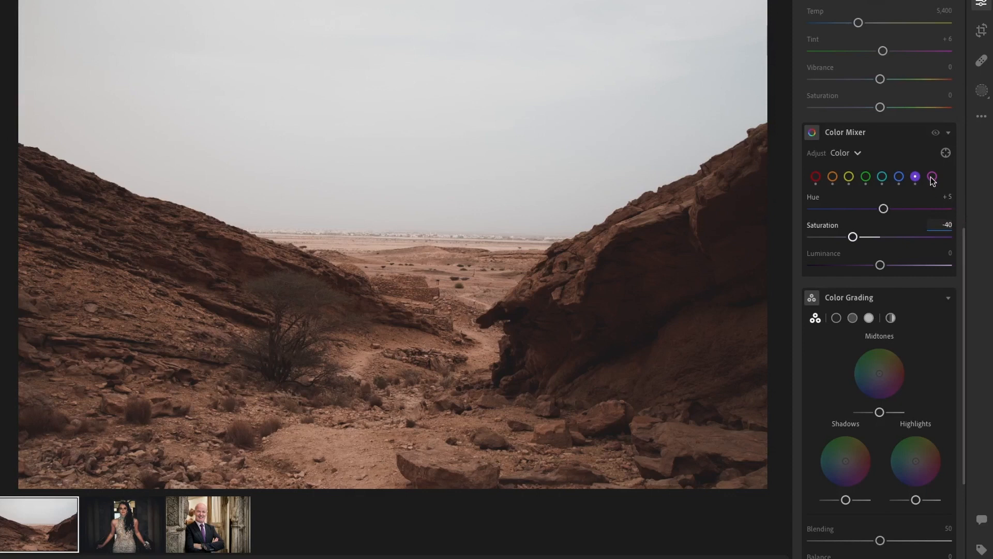
pyautogui.click(948, 199)
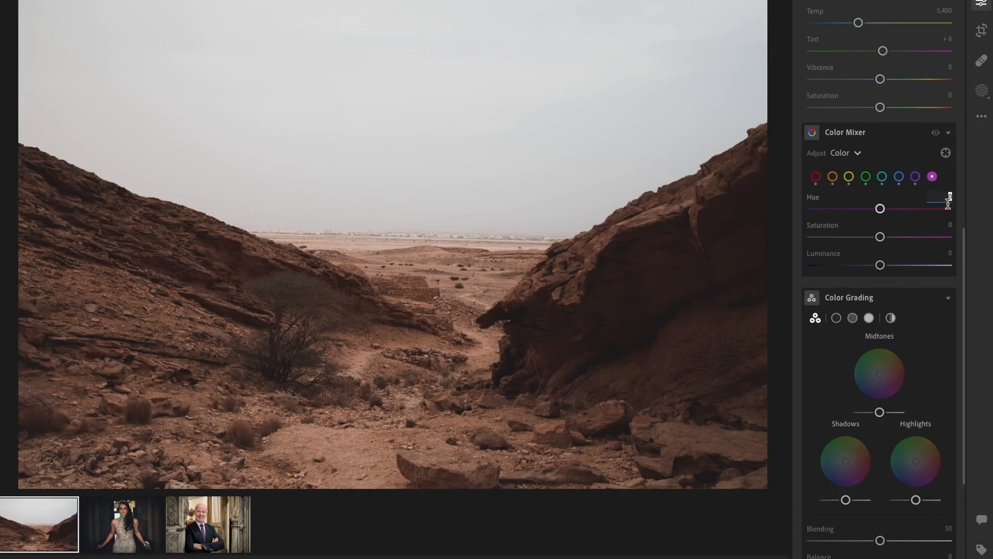
pyautogui.write('5')
pyautogui.click(941, 225)
pyautogui.write('-20')
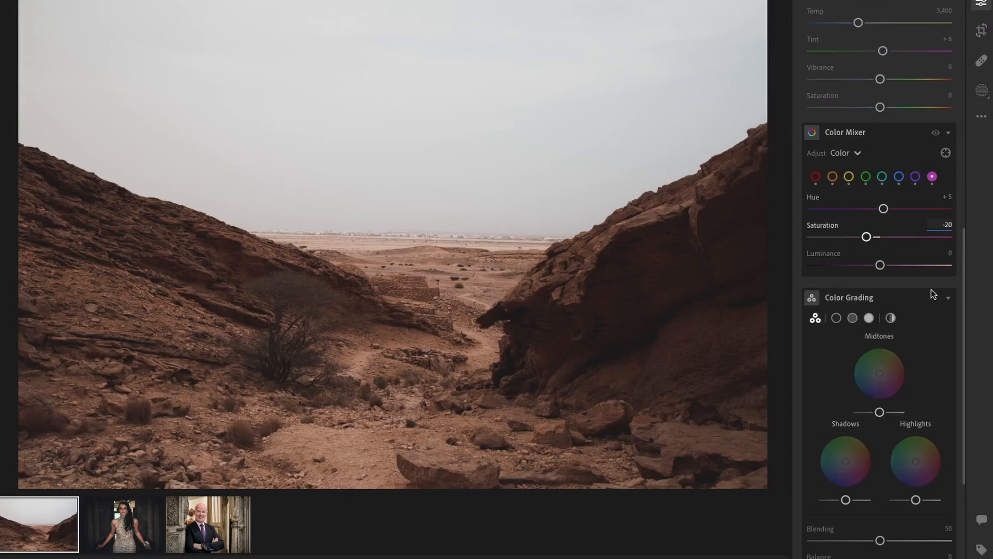
# - Color grade the desert photo by tinting the midtones slightly toward warm yellow and the shadows and highlights slightly toward blue
pyautogui.moveTo(879, 375); pyautogui.dragTo(884, 369)
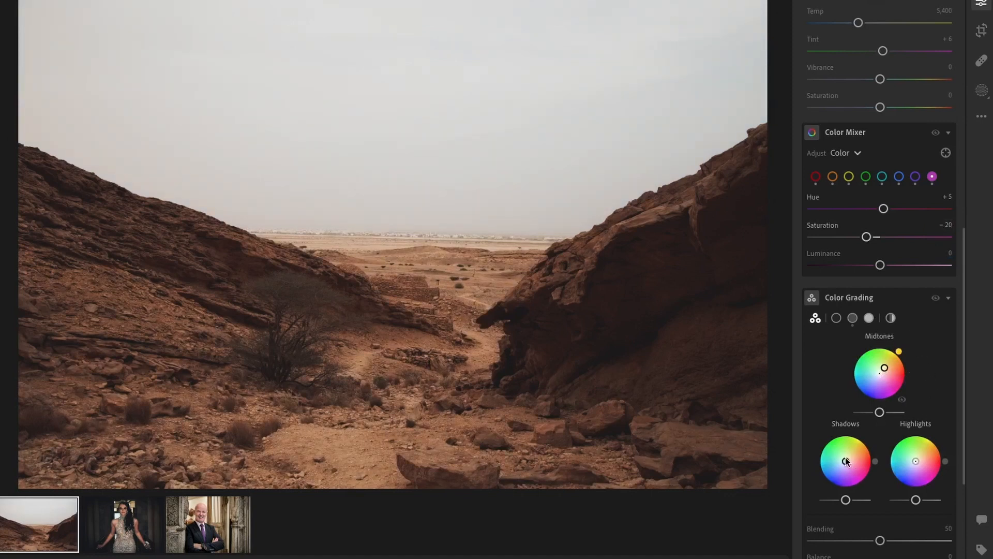
pyautogui.moveTo(846, 461); pyautogui.dragTo(840, 465)
pyautogui.moveTo(914, 461); pyautogui.dragTo(911, 463)
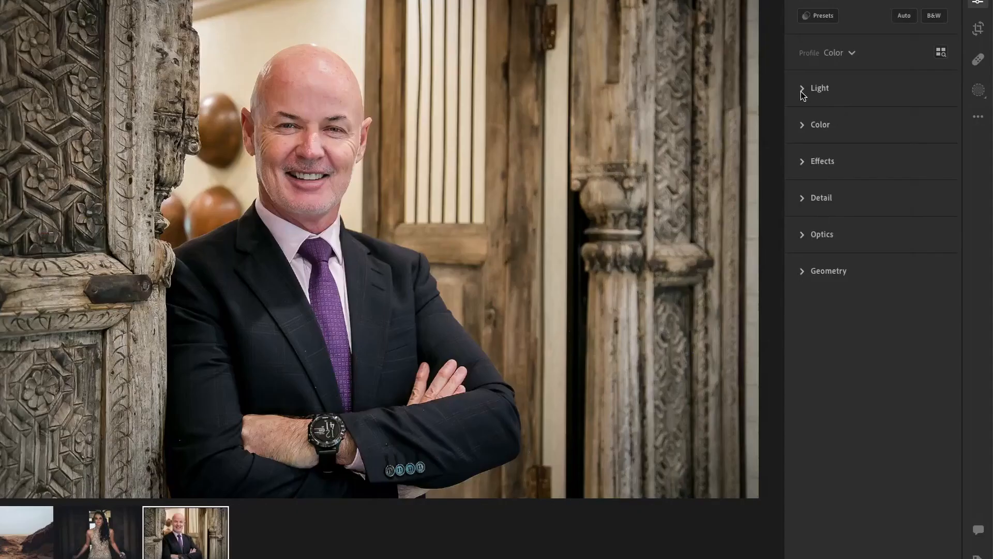
# - On the photo of the man in the suit, set Exposure to -0.90, Contrast to +18 and Highlights to +20
pyautogui.click(803, 89)
pyautogui.click(939, 115)
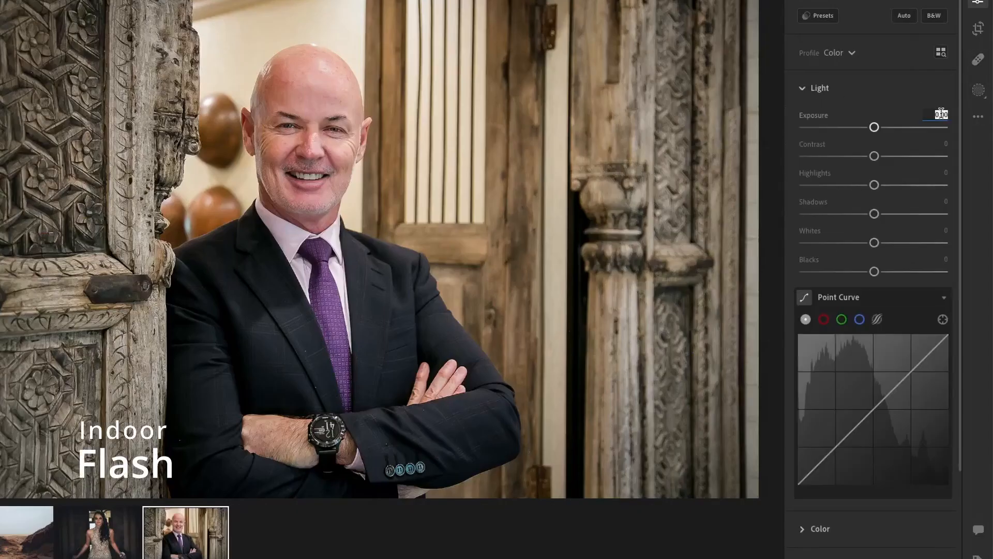
pyautogui.write('-0.9')
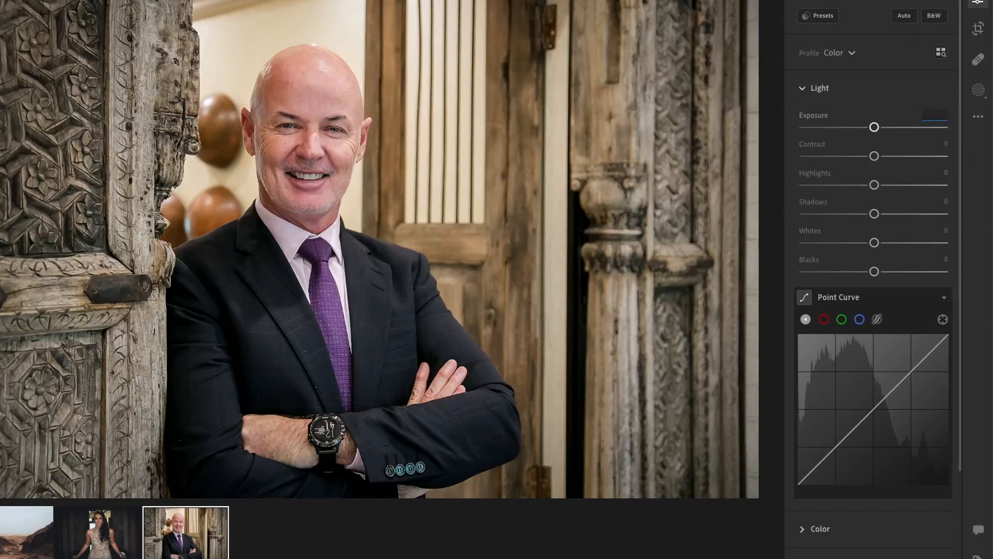
pyautogui.press('Return')
pyautogui.click(939, 143)
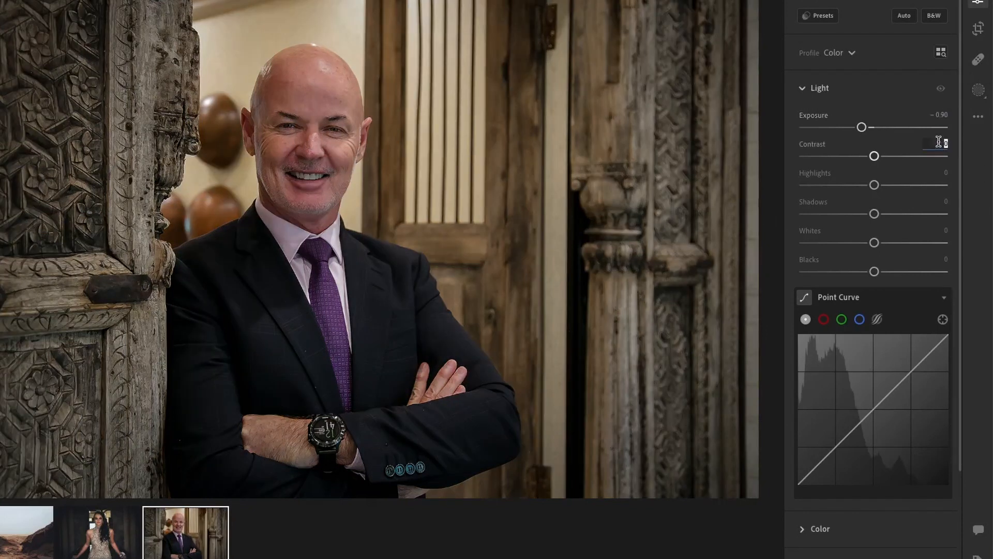
pyautogui.write('18')
pyautogui.press('Return')
pyautogui.click(938, 171)
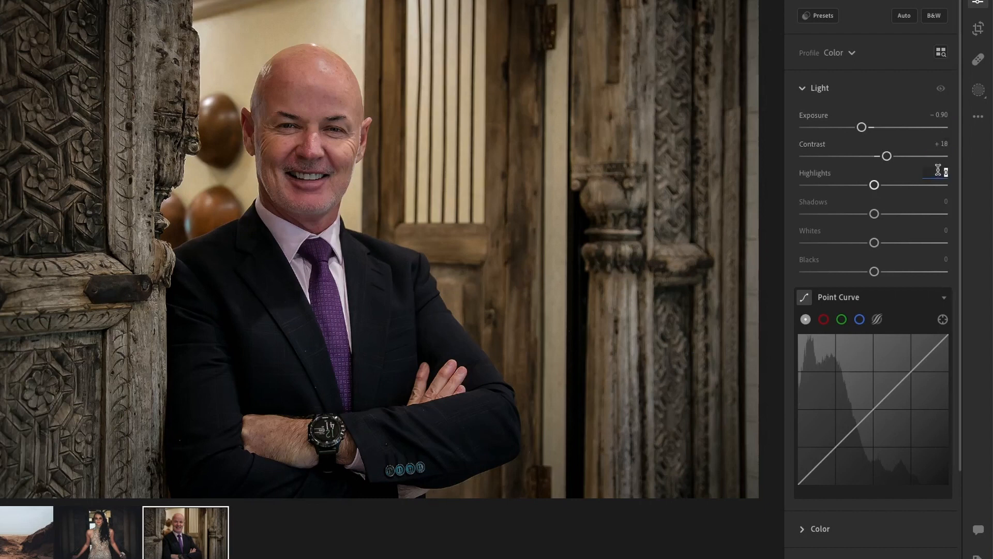
pyautogui.write('20')
pyautogui.press('Return')
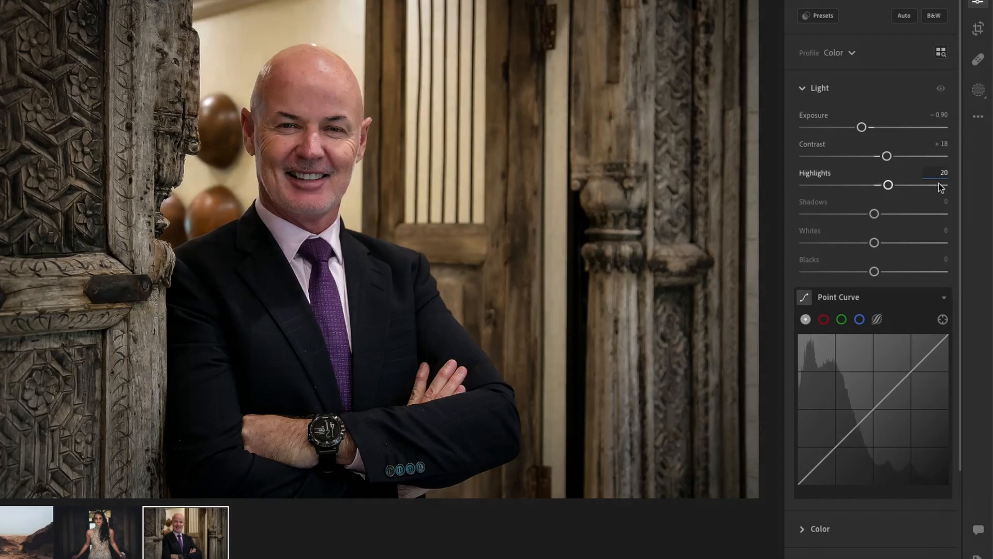
# - Set Shadows to +8, Whites to -4 and Blacks to -31 on the photo of the man in the suit
pyautogui.click(941, 200)
pyautogui.write('8')
pyautogui.click(941, 230)
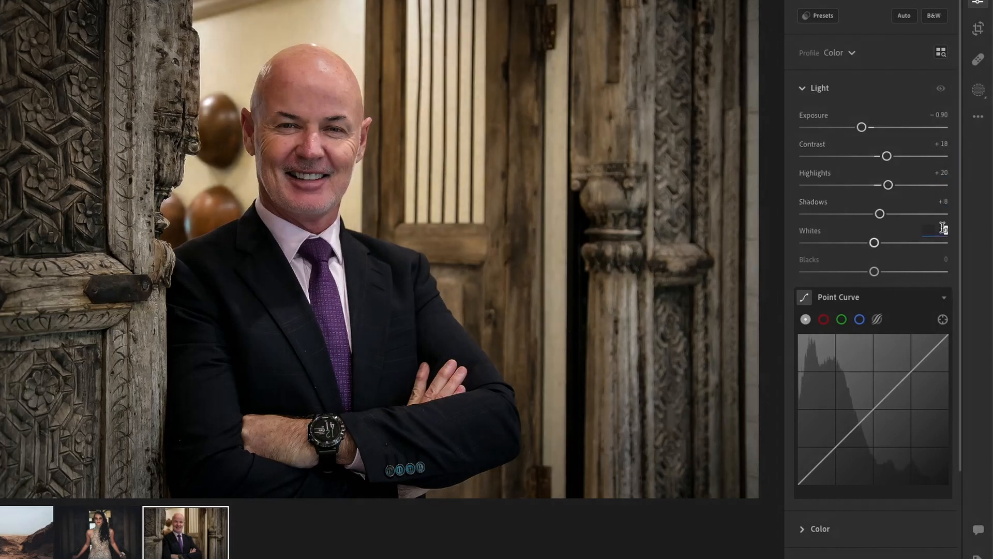
pyautogui.write('-4')
pyautogui.click(942, 259)
pyautogui.write('-31')
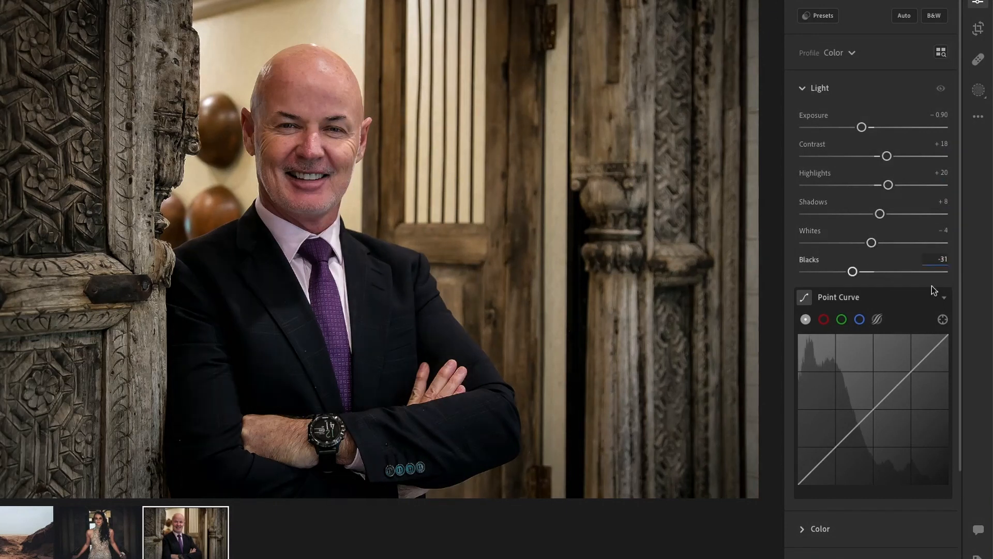
# - Shape the suit photo's point curve by lowering the white end, lifting the black end, and adding a shadow point at about 23.5/25.5 and a raised highlight point
pyautogui.moveTo(948, 334); pyautogui.dragTo(946, 354)
pyautogui.moveTo(802, 486); pyautogui.dragTo(833, 445)
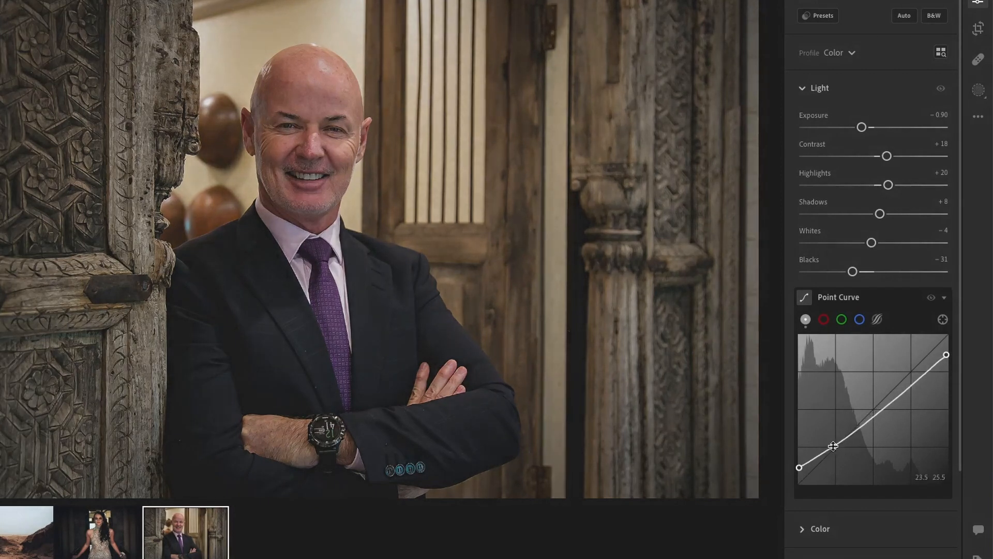
pyautogui.moveTo(916, 382); pyautogui.dragTo(911, 370)
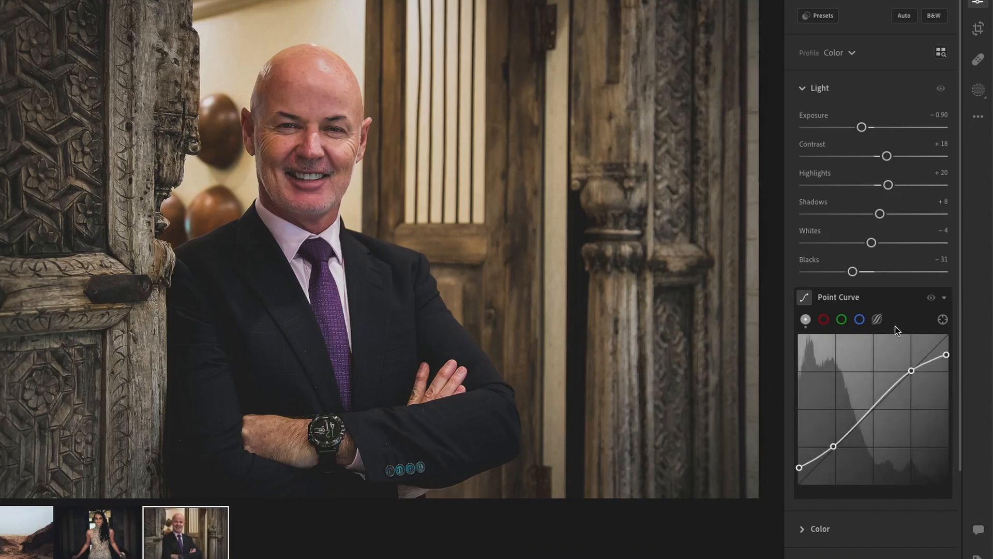
# - In the Color Mixer, set the red hue to +15 and red saturation to -20 for the photo of the man in the suit
pyautogui.scroll(-5, 897, 330)
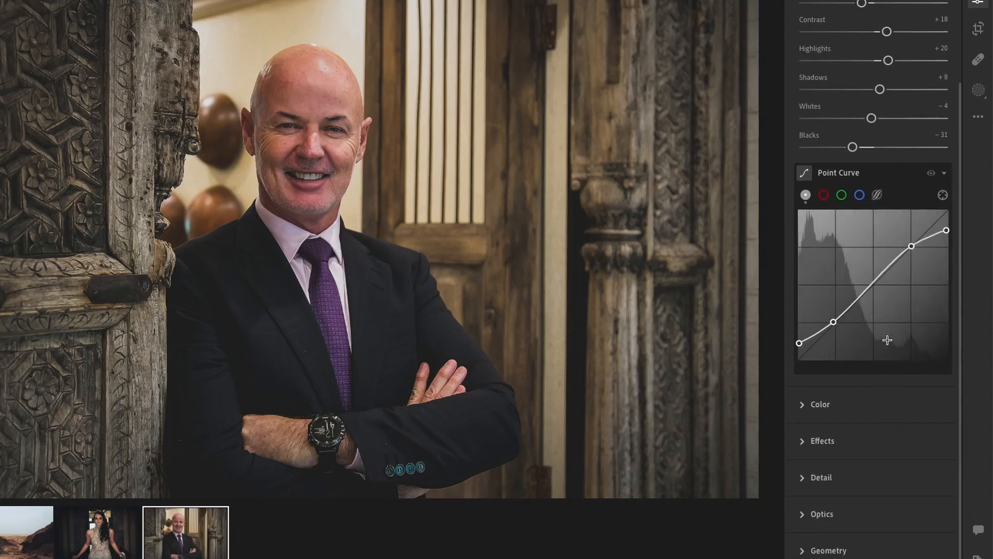
pyautogui.click(798, 406)
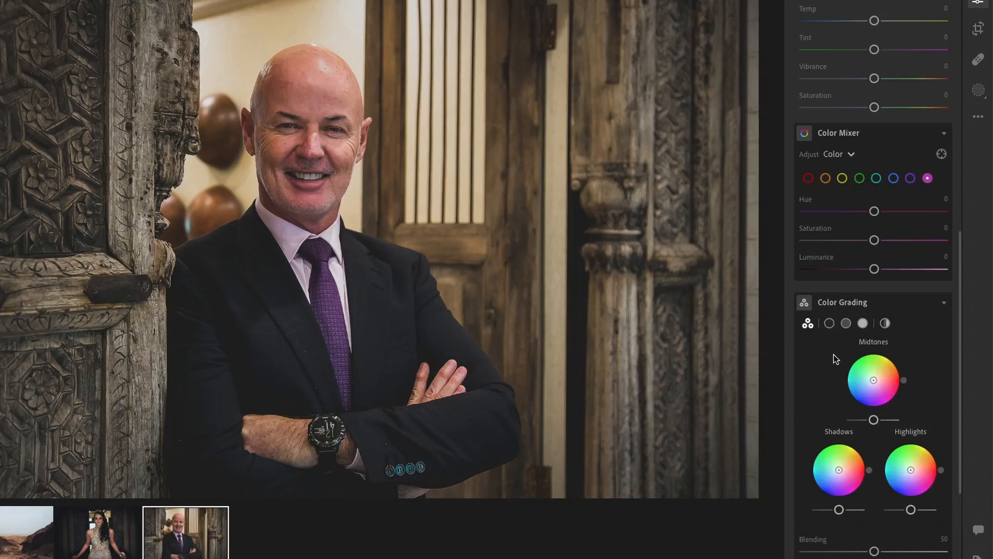
pyautogui.click(809, 179)
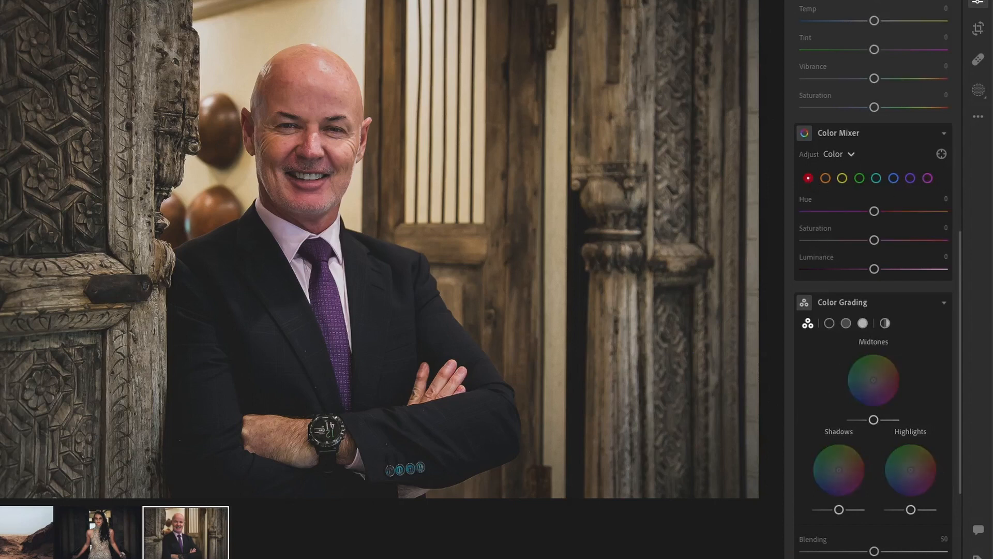
pyautogui.click(945, 201)
pyautogui.write('15')
pyautogui.press('Return')
pyautogui.click(942, 231)
pyautogui.write('-20')
# - Set the orange hue to -17 and orange saturation to -29 for the suit photo
pyautogui.click(826, 177)
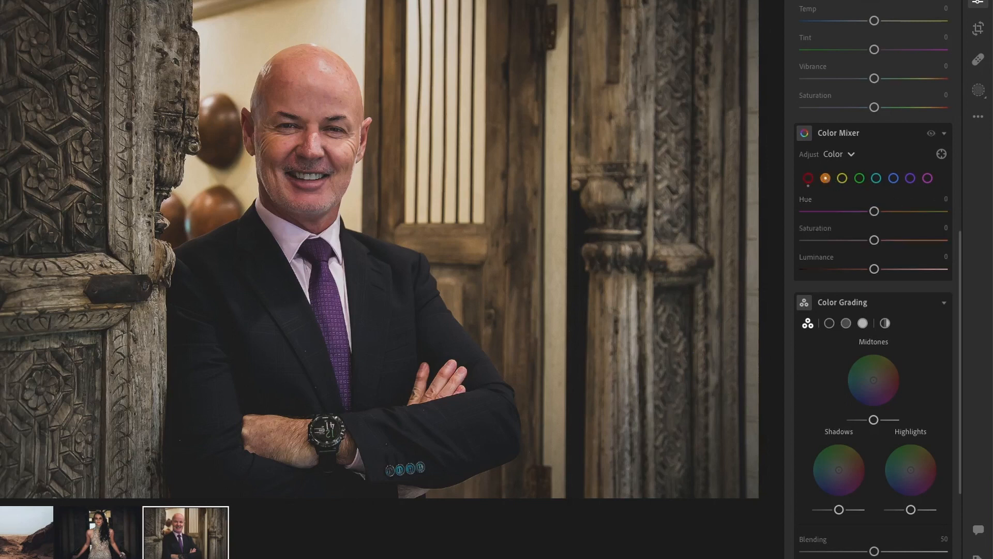
pyautogui.click(940, 204)
pyautogui.write('-17')
pyautogui.click(942, 227)
pyautogui.press('BackSpace')
pyautogui.write('-29')
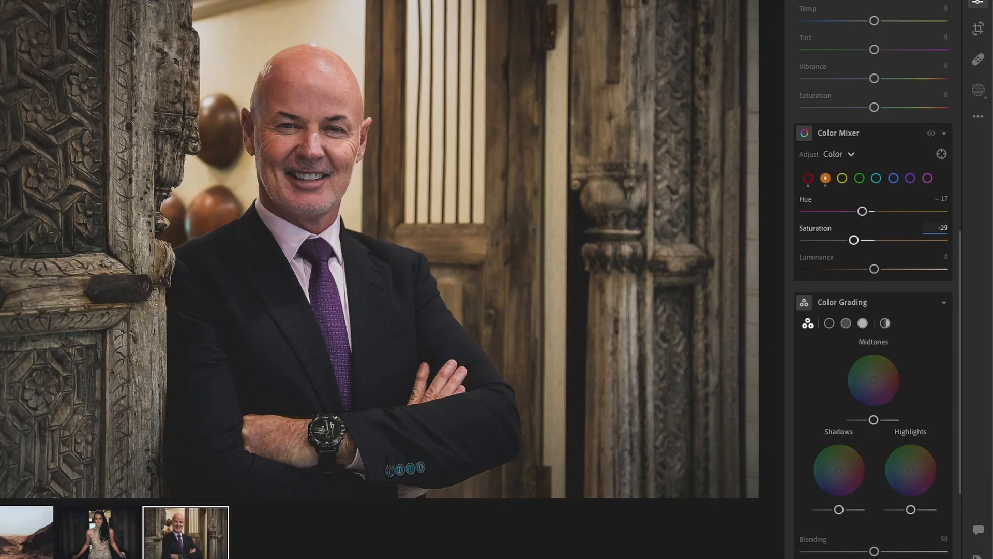
# - Set the yellow hue to -24 and yellow saturation to -44 for the suit photo
pyautogui.click(842, 180)
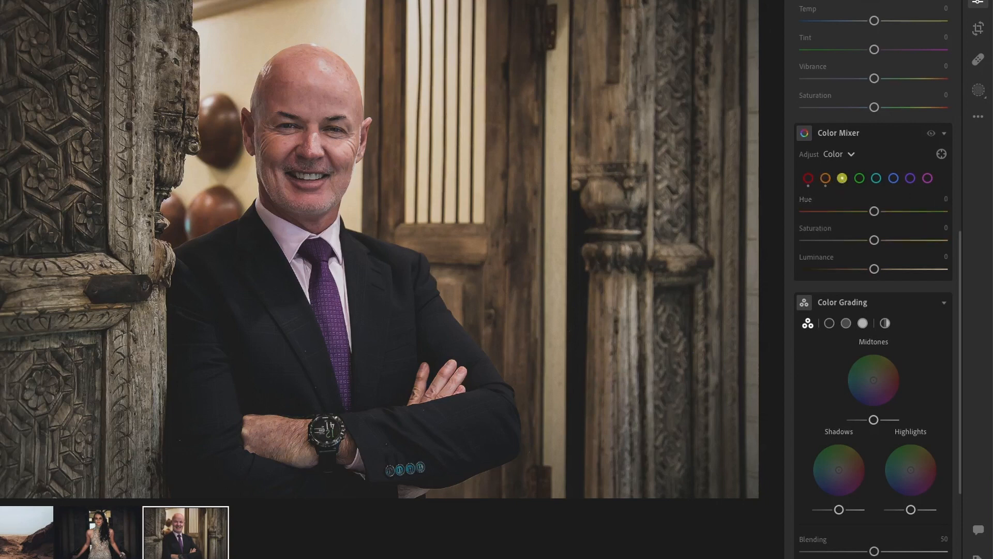
pyautogui.click(944, 200)
pyautogui.write('-24')
pyautogui.click(944, 228)
pyautogui.write('-44')
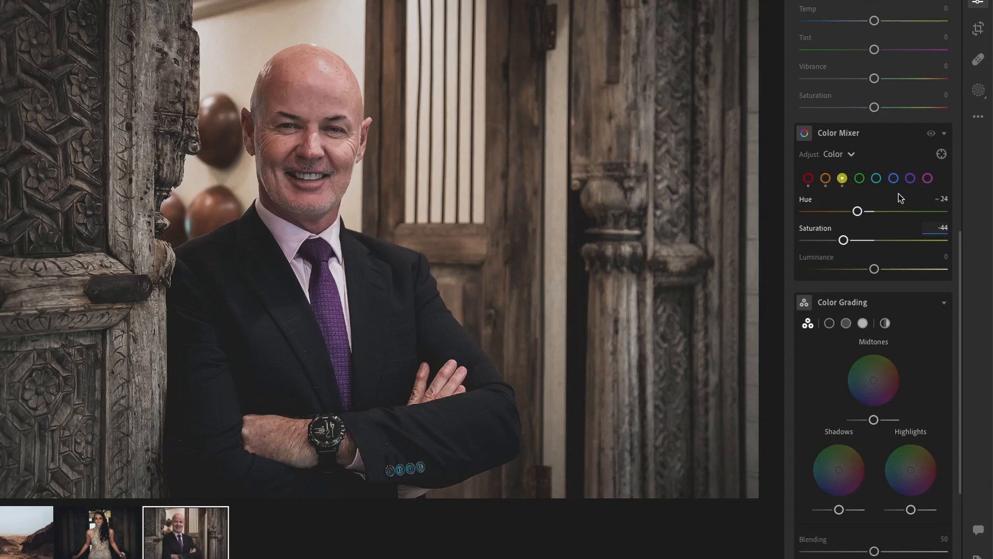
# - Set the green hue to -45 and green saturation to -60 for the suit photo
pyautogui.click(860, 179)
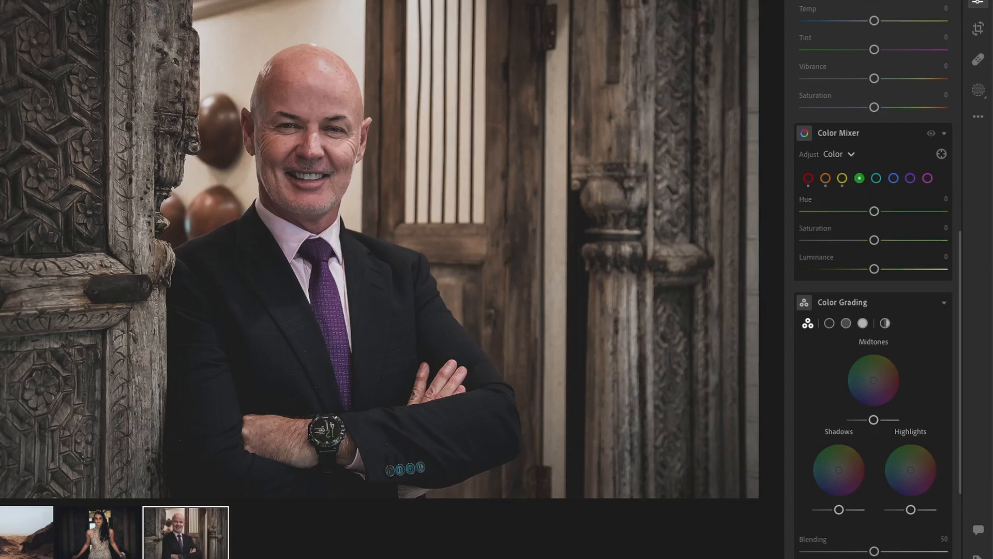
pyautogui.click(945, 202)
pyautogui.write('-45')
pyautogui.click(941, 223)
pyautogui.click(942, 230)
pyautogui.write('-60')
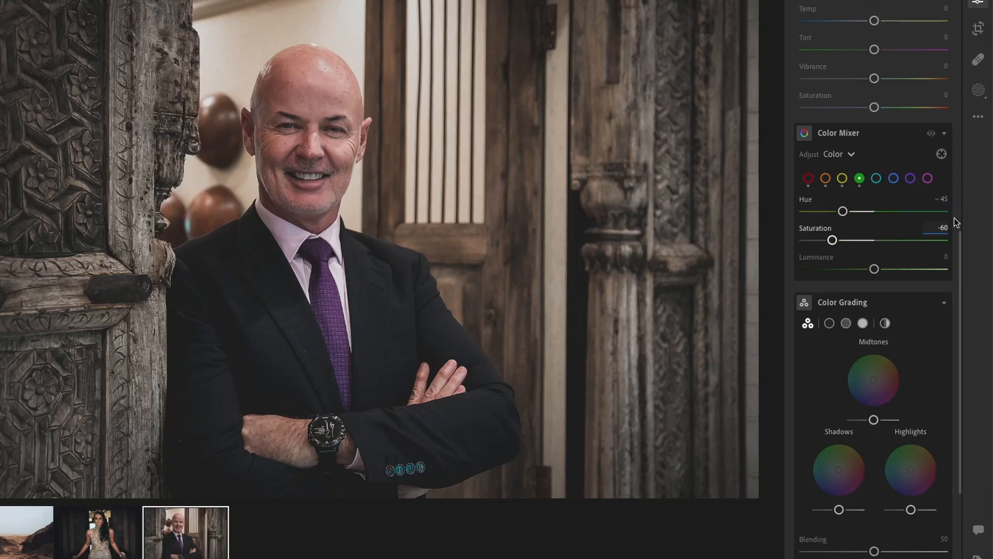
# - Set the aqua hue to +40 and aqua saturation to -60 for the suit photo
pyautogui.click(876, 178)
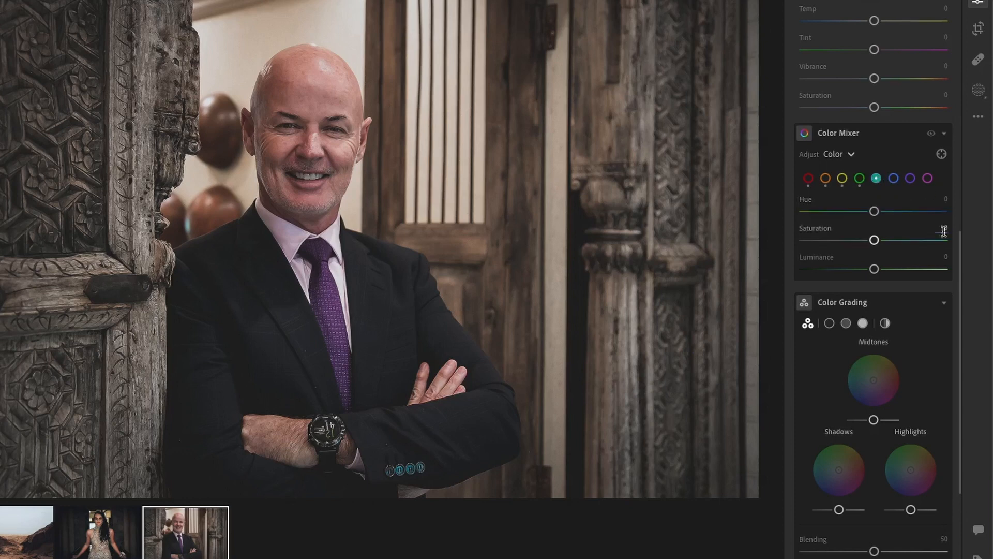
pyautogui.click(946, 205)
pyautogui.write('40')
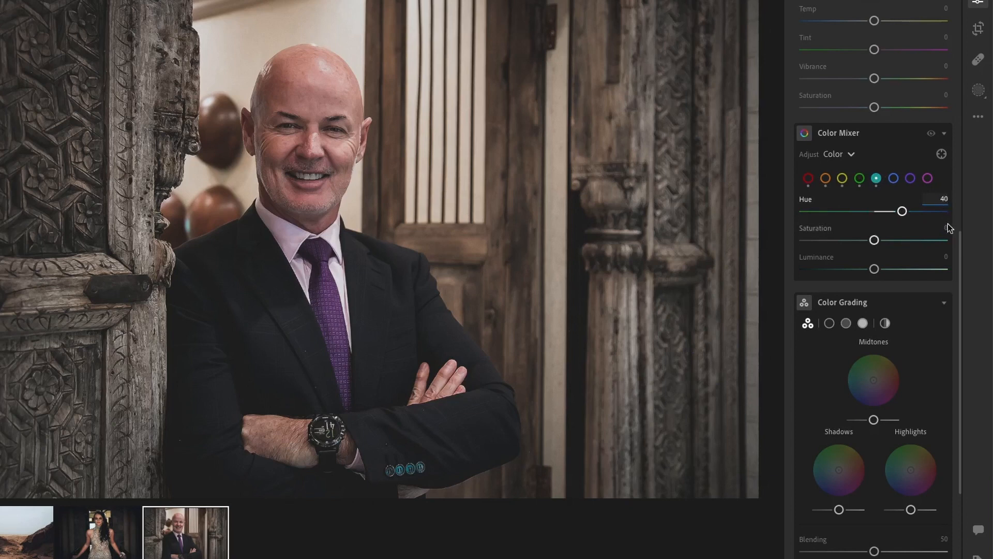
pyautogui.click(942, 229)
pyautogui.press('BackSpace')
pyautogui.write('-60')
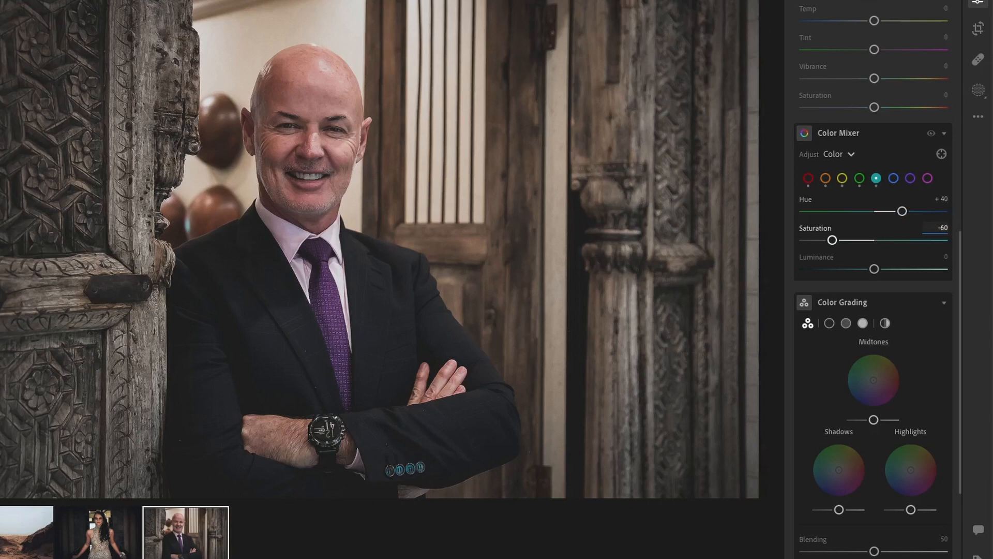
# - Set the blue hue to -15 and blue saturation to -50 for the suit photo
pyautogui.click(893, 178)
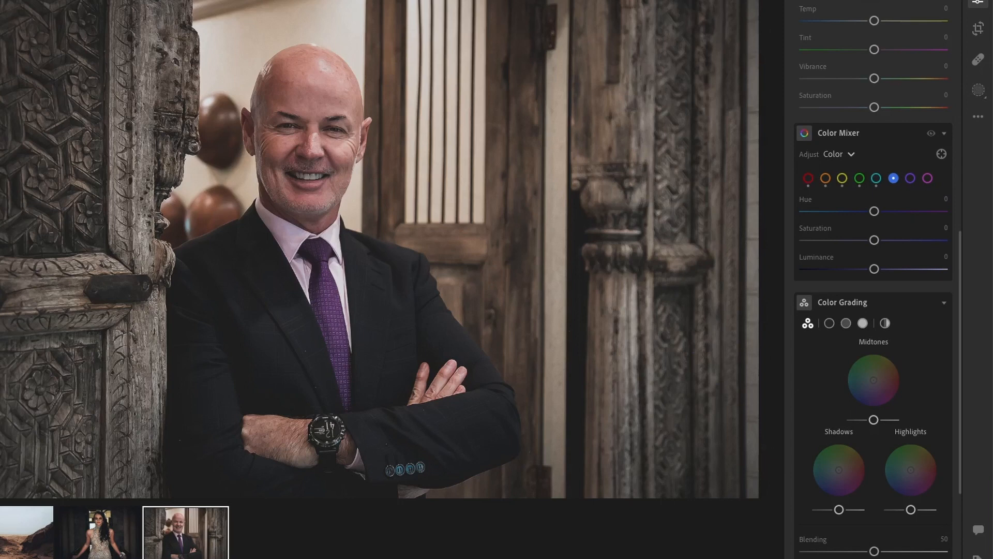
pyautogui.click(937, 203)
pyautogui.press('BackSpace')
pyautogui.write('-15')
pyautogui.press('Return')
pyautogui.click(940, 229)
pyautogui.write('-50')
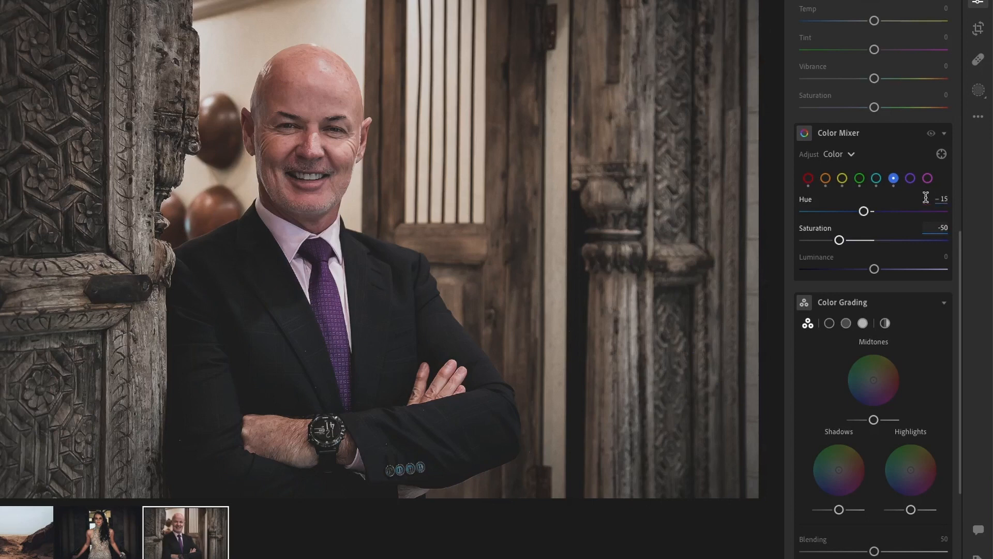
# - Set the purple hue to +5 and purple saturation to -40 for the suit photo
pyautogui.click(910, 178)
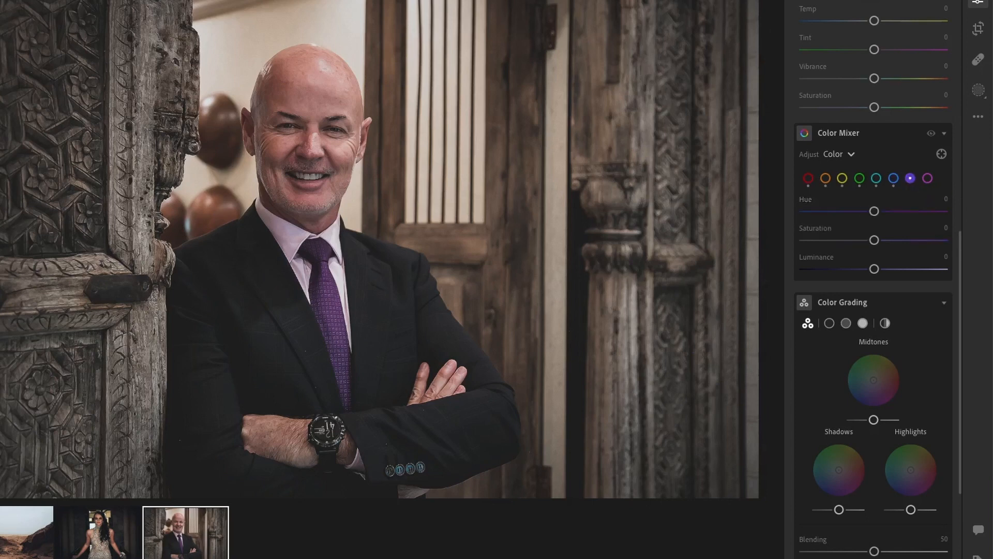
pyautogui.click(942, 199)
pyautogui.write('5')
pyautogui.press('Return')
pyautogui.click(940, 227)
pyautogui.write('-40')
pyautogui.press('Return')
# - Set the magenta hue to +5 and magenta saturation to -20 for the suit photo
pyautogui.click(928, 178)
pyautogui.click(938, 200)
pyautogui.write('5')
pyautogui.press('Return')
pyautogui.click(939, 227)
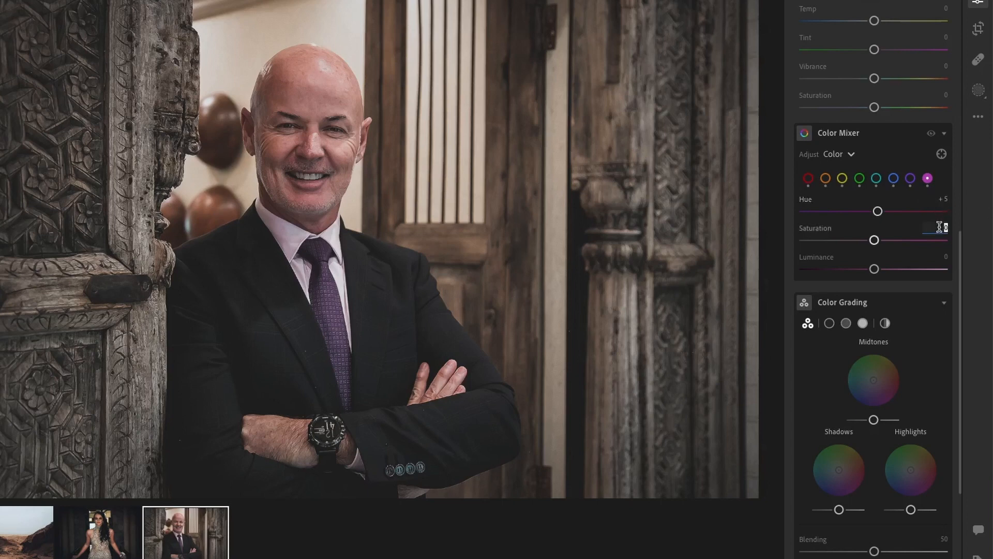
pyautogui.write('-20')
pyautogui.press('Return')
# - Color grade the suit photo by tinting midtones toward warm yellow, shadows toward blue at about hue 218 and saturation 19, and highlights toward blue
pyautogui.scroll(-2, 919, 329)
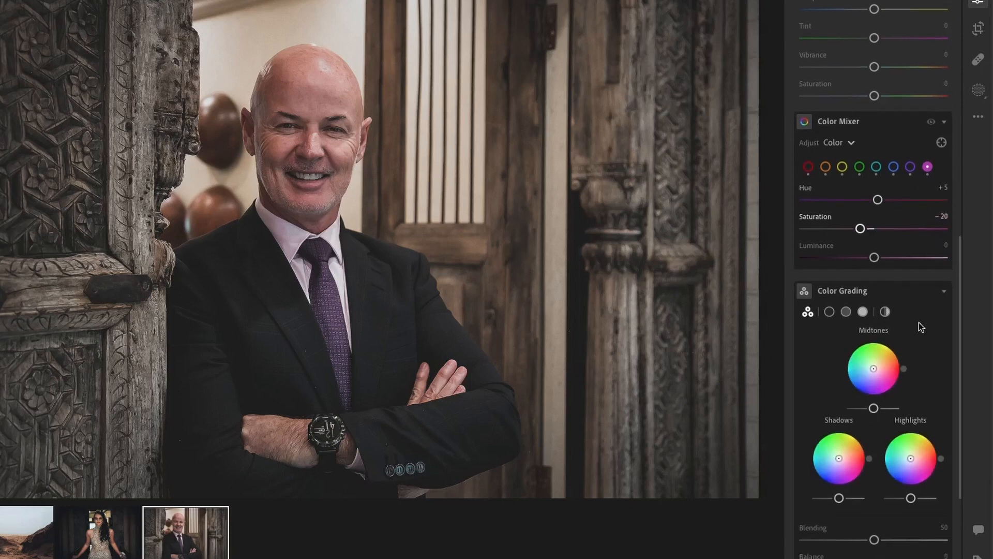
pyautogui.moveTo(873, 340); pyautogui.dragTo(881, 332)
pyautogui.moveTo(839, 430); pyautogui.dragTo(836, 434)
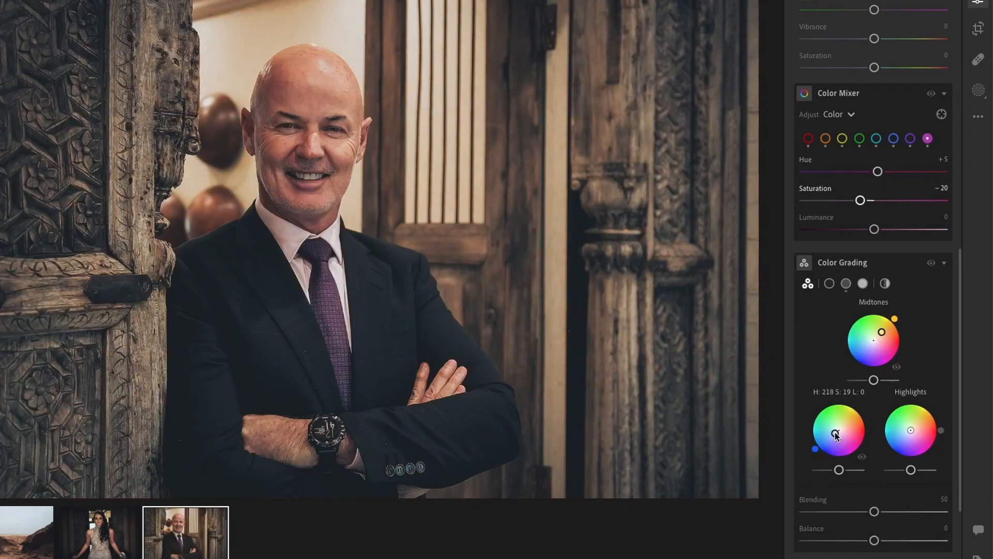
pyautogui.moveTo(910, 430); pyautogui.dragTo(902, 436)
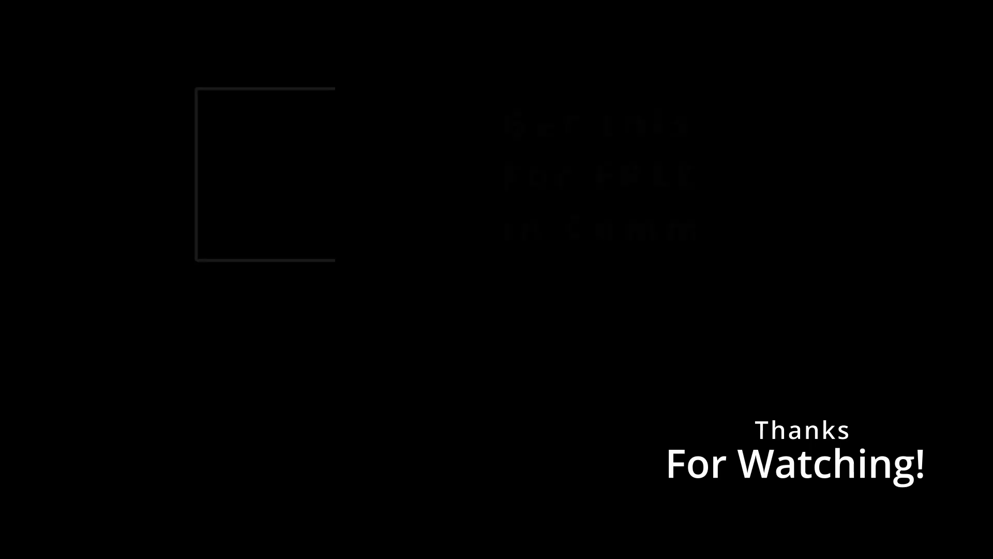